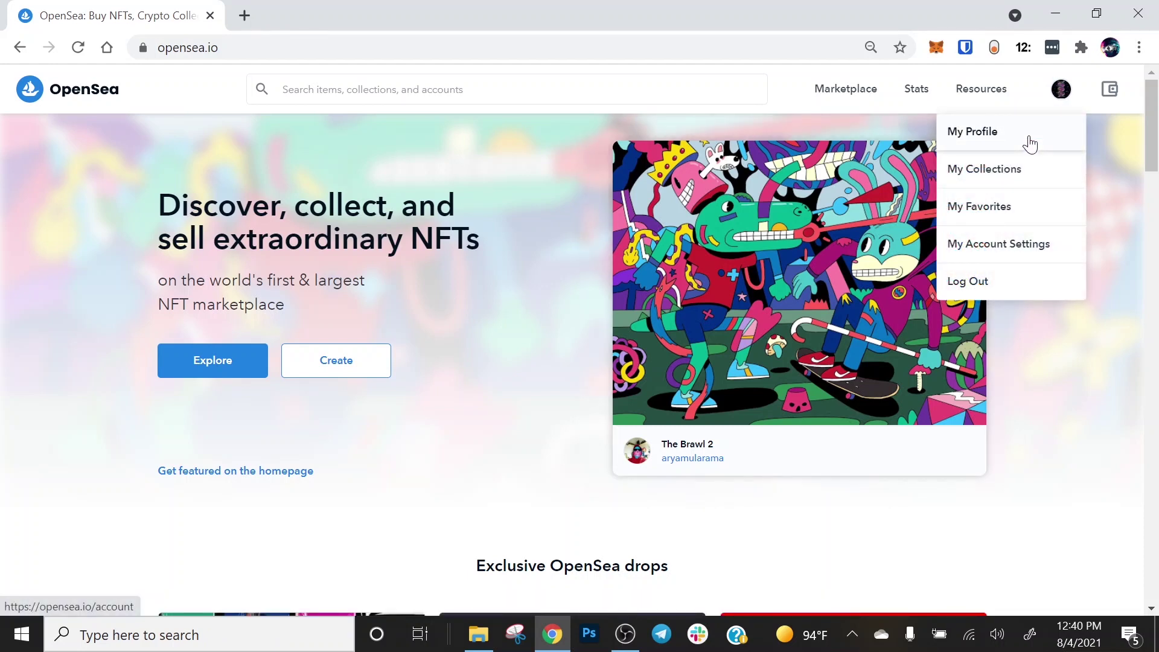
Open My Collections from the account menu to list NFT-XTC, MK ULTRA and Celebrity CryptoPunks.
{"action": "left_click", "coordinate": [1030, 178]}
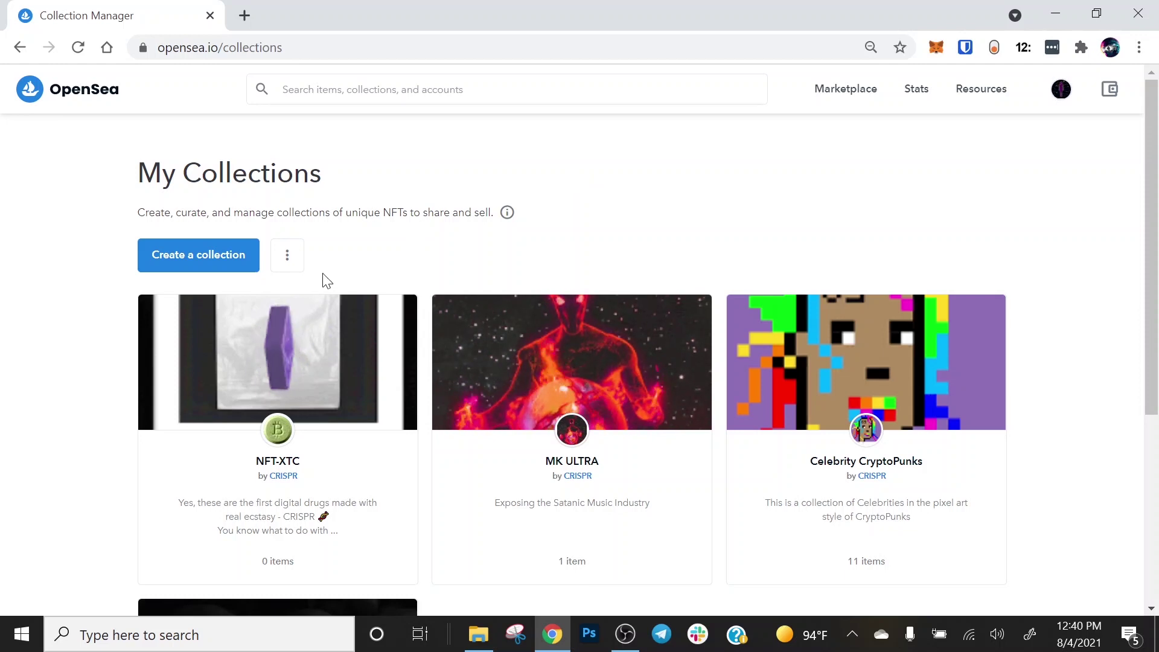
{"action": "mouse_move", "coordinate": [277, 399]}
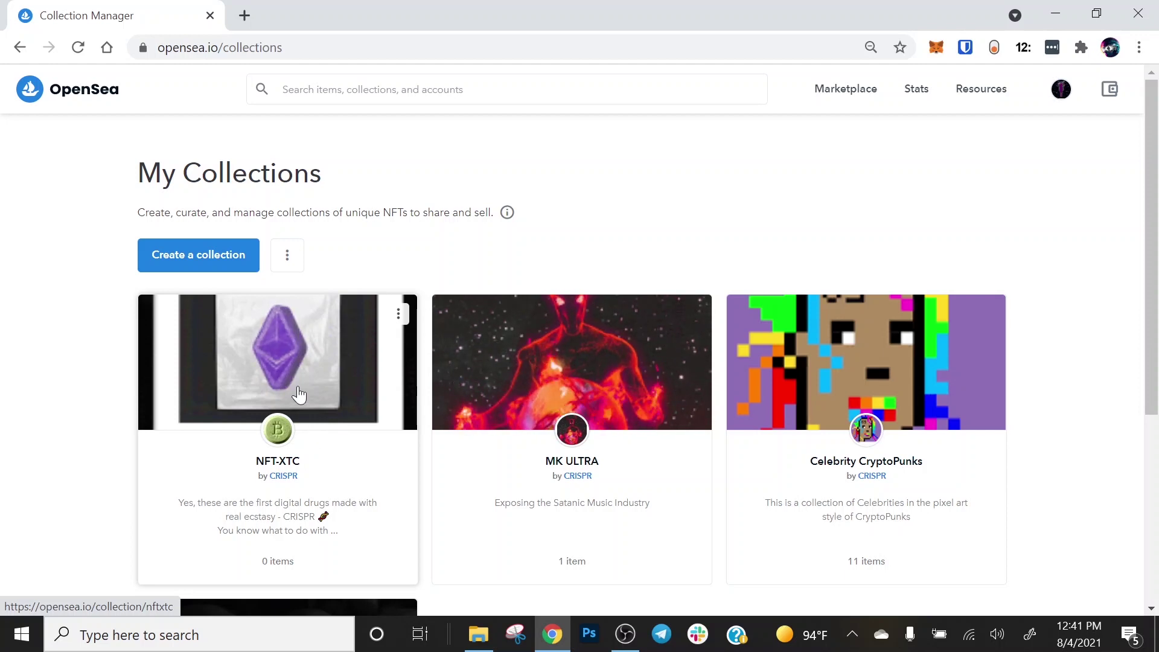
Open the NFT-XTC collection page, which shows 0 items, 0 owners and 0.00 volume.
{"action": "left_click", "coordinate": [299, 393]}
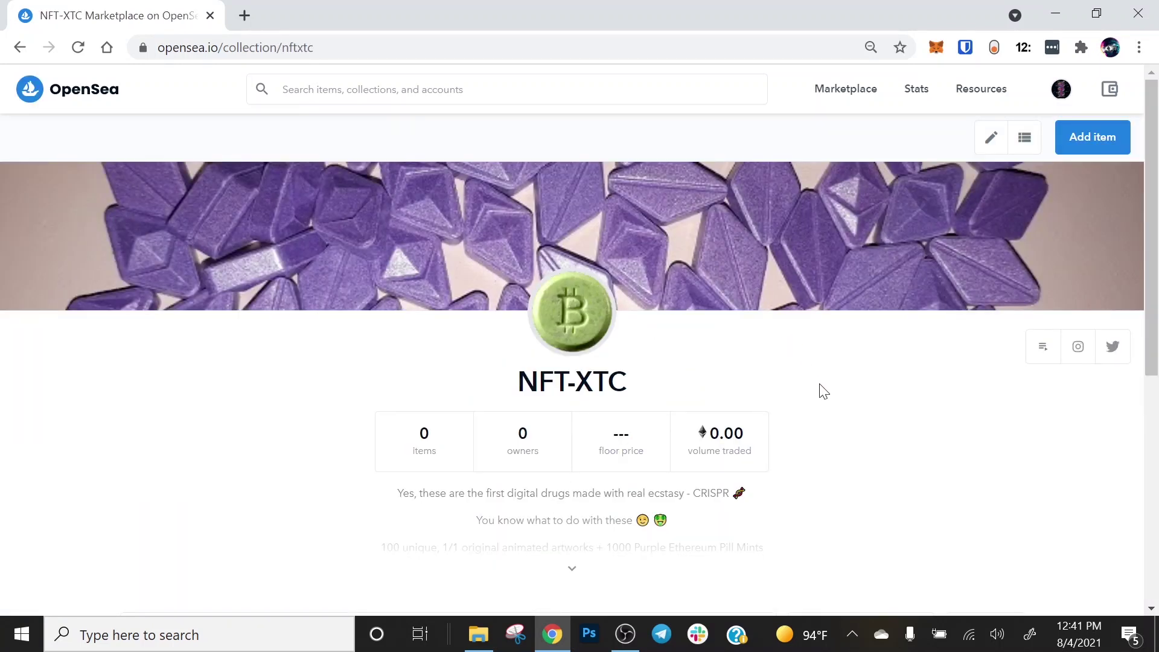
{"action": "scroll", "coordinate": [820, 392], "scroll_direction": "down", "scroll_amount": 4}
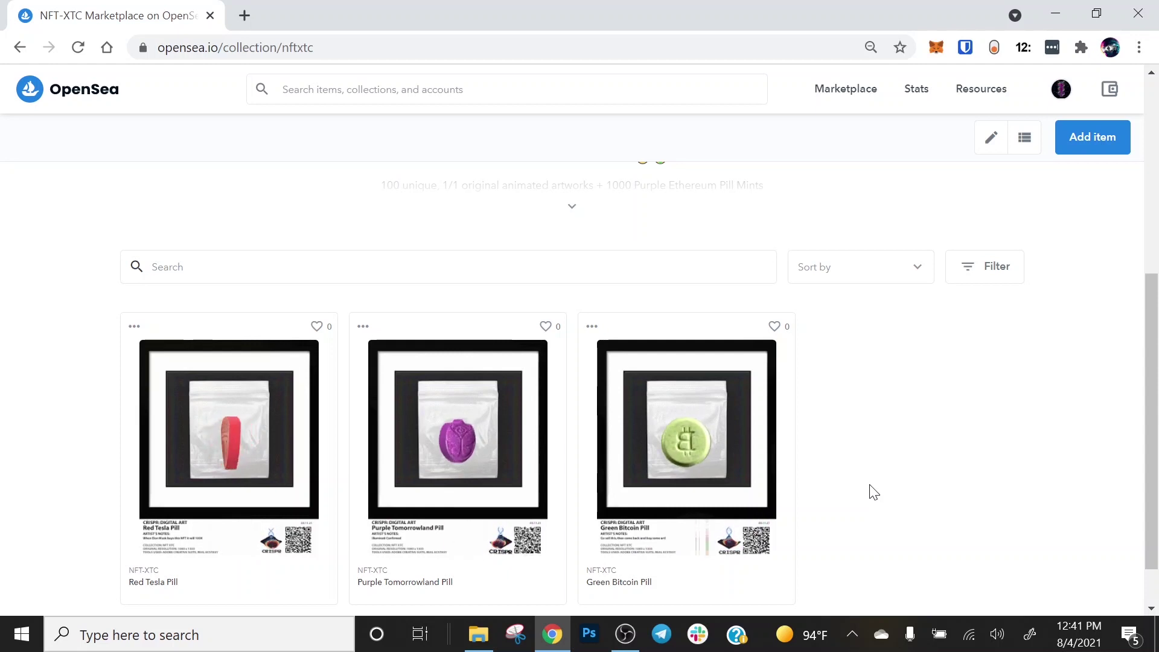
{"action": "scroll", "coordinate": [642, 407], "scroll_direction": "down", "scroll_amount": 1}
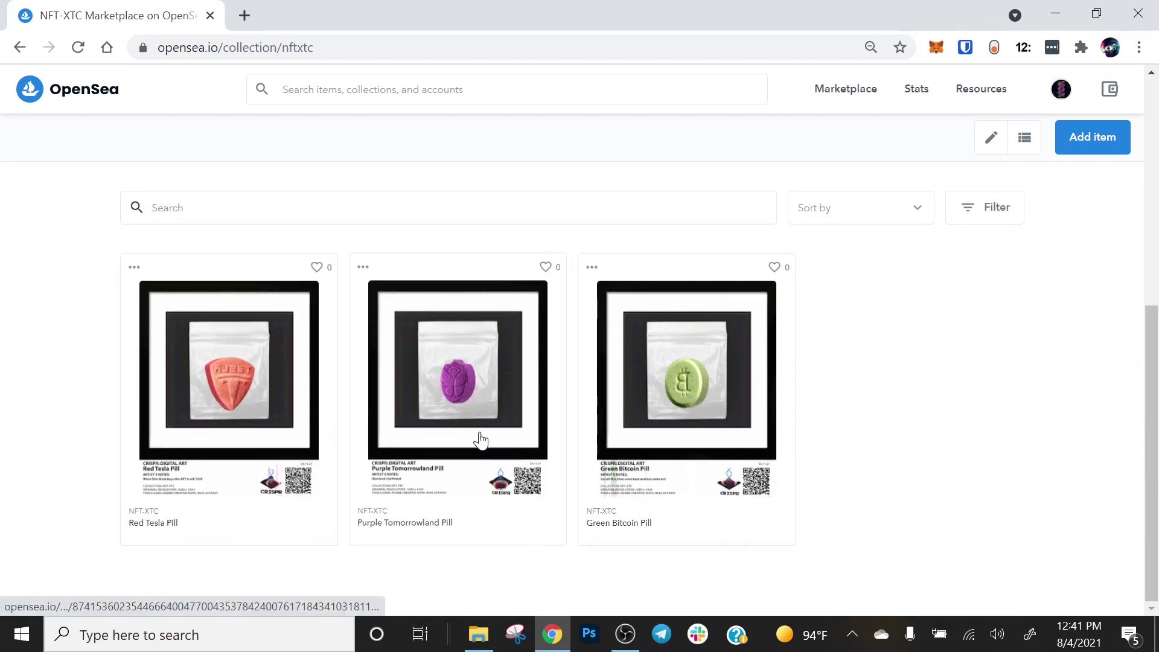
{"action": "scroll", "coordinate": [847, 430], "scroll_direction": "up", "scroll_amount": 1}
{"action": "scroll", "coordinate": [869, 426], "scroll_direction": "up", "scroll_amount": 1}
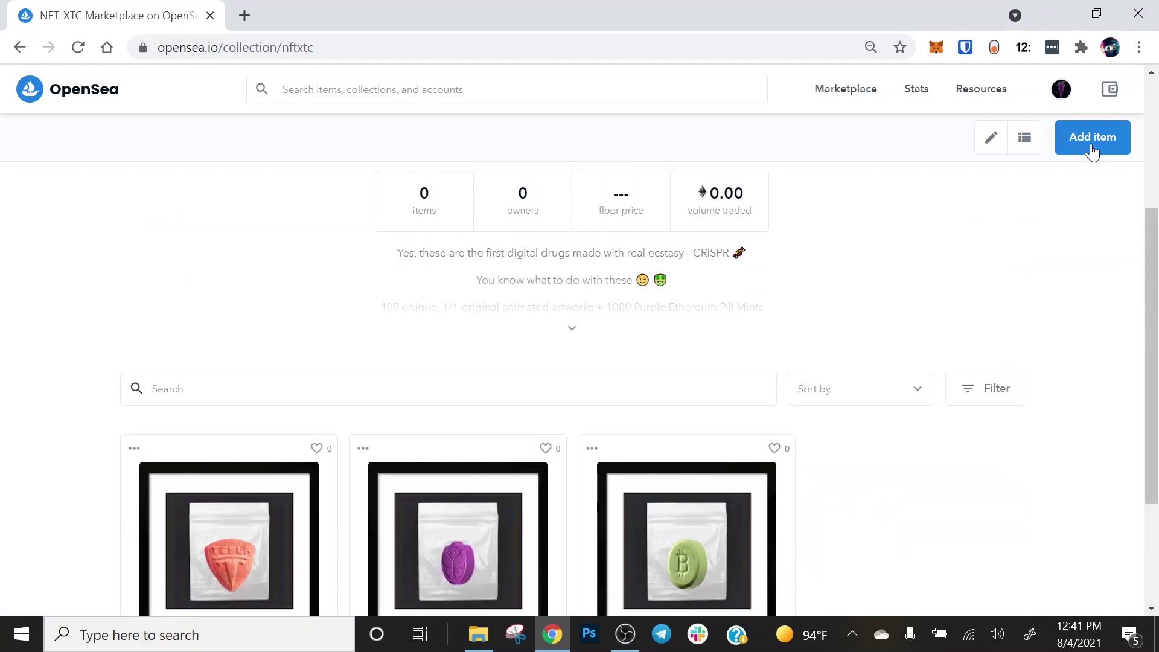
{"action": "scroll", "coordinate": [870, 367], "scroll_direction": "up", "scroll_amount": 2}
{"action": "scroll", "coordinate": [894, 387], "scroll_direction": "down", "scroll_amount": 1}
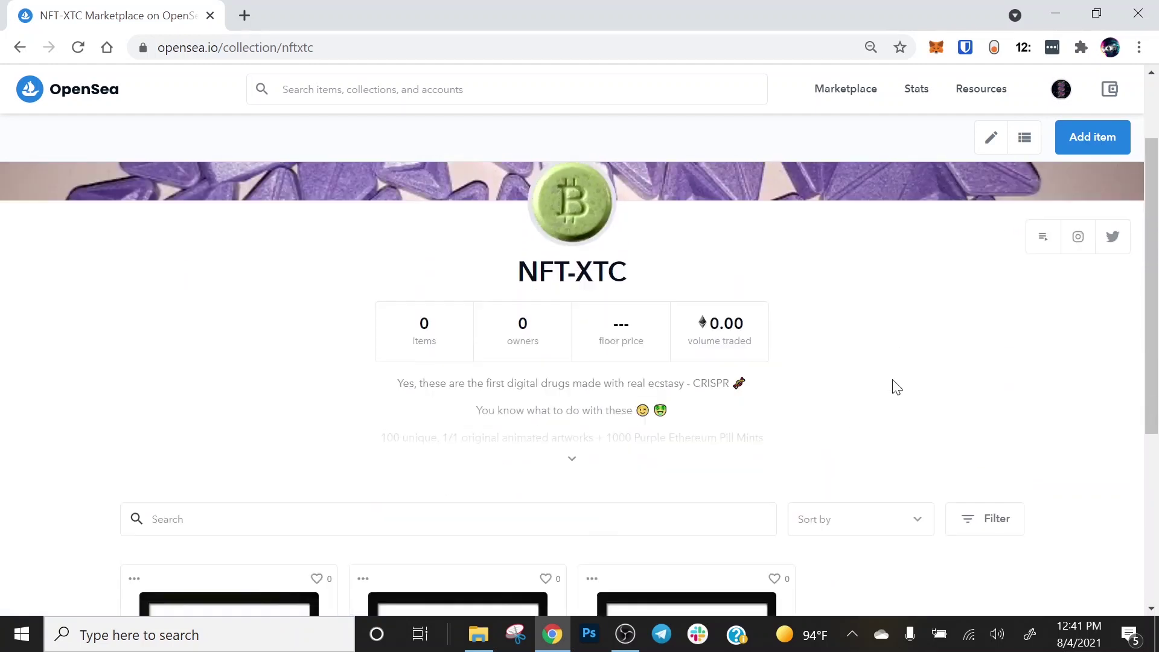
{"action": "scroll", "coordinate": [893, 388], "scroll_direction": "down", "scroll_amount": 3}
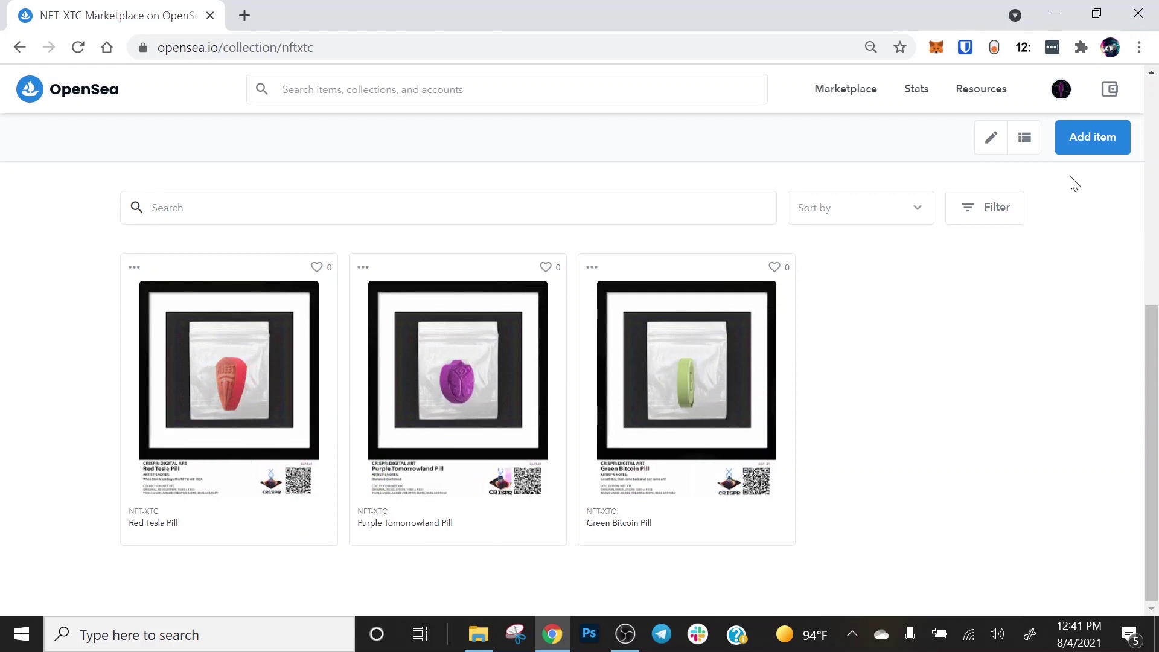
{"action": "scroll", "coordinate": [764, 504], "scroll_direction": "up", "scroll_amount": 4}
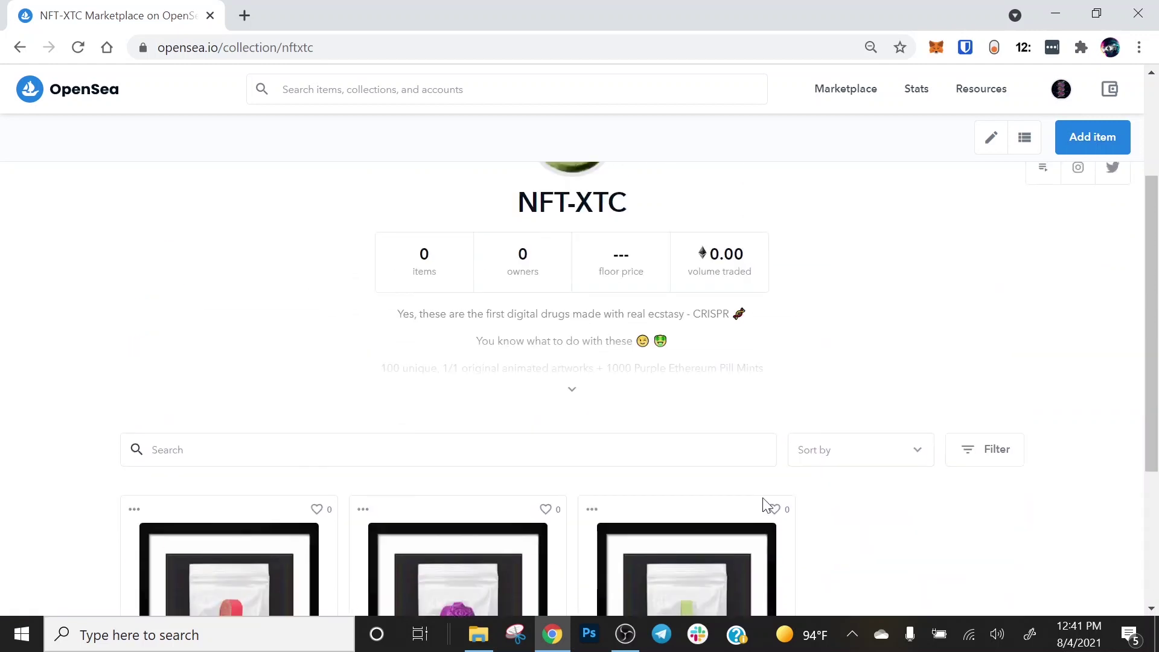
{"action": "scroll", "coordinate": [659, 410], "scroll_direction": "down", "scroll_amount": 3}
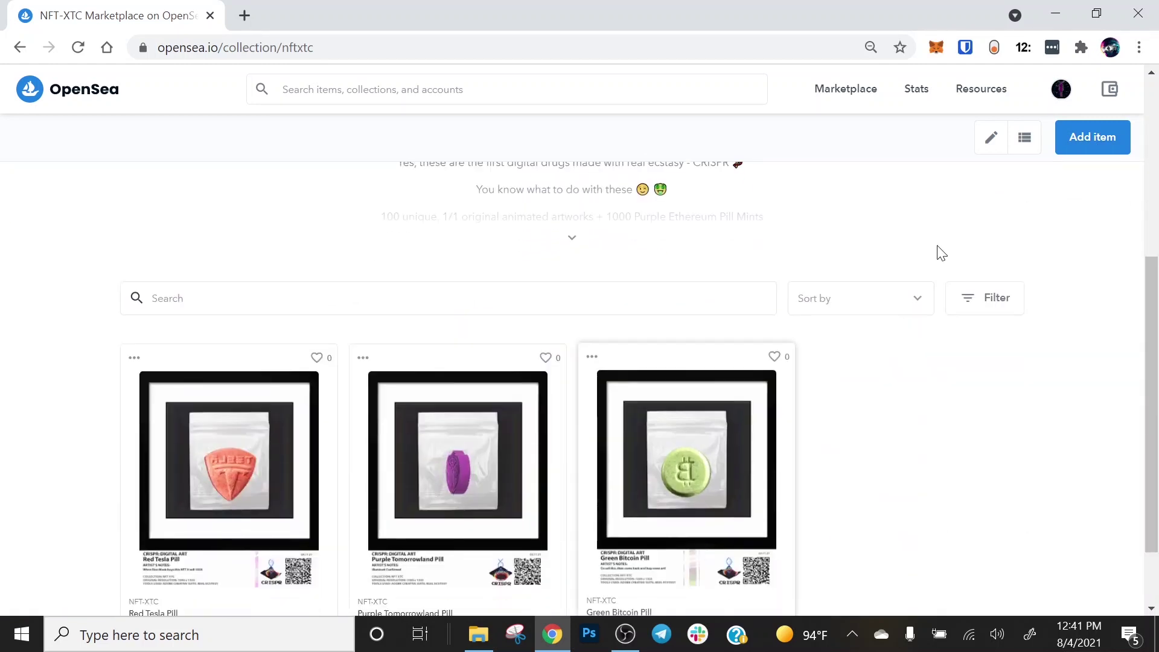
Add a new NFT-XTC item and upload Orange-Trump-Pill.gif from the computer as its media.
{"action": "left_click", "coordinate": [1092, 140]}
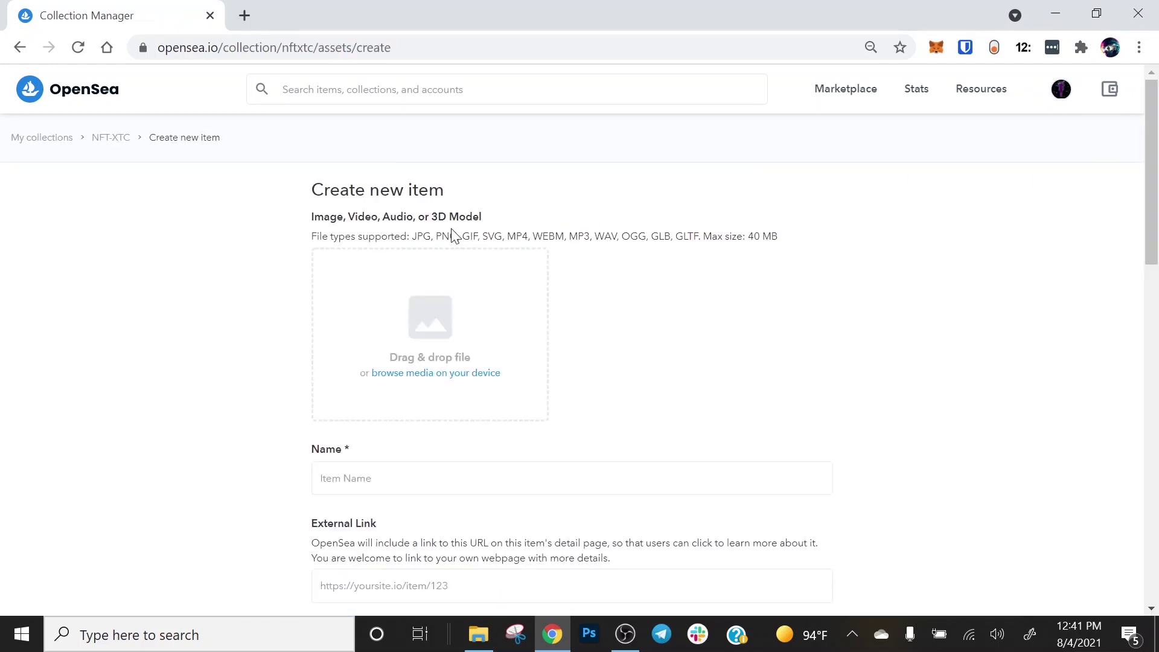
{"action": "left_click", "coordinate": [454, 384]}
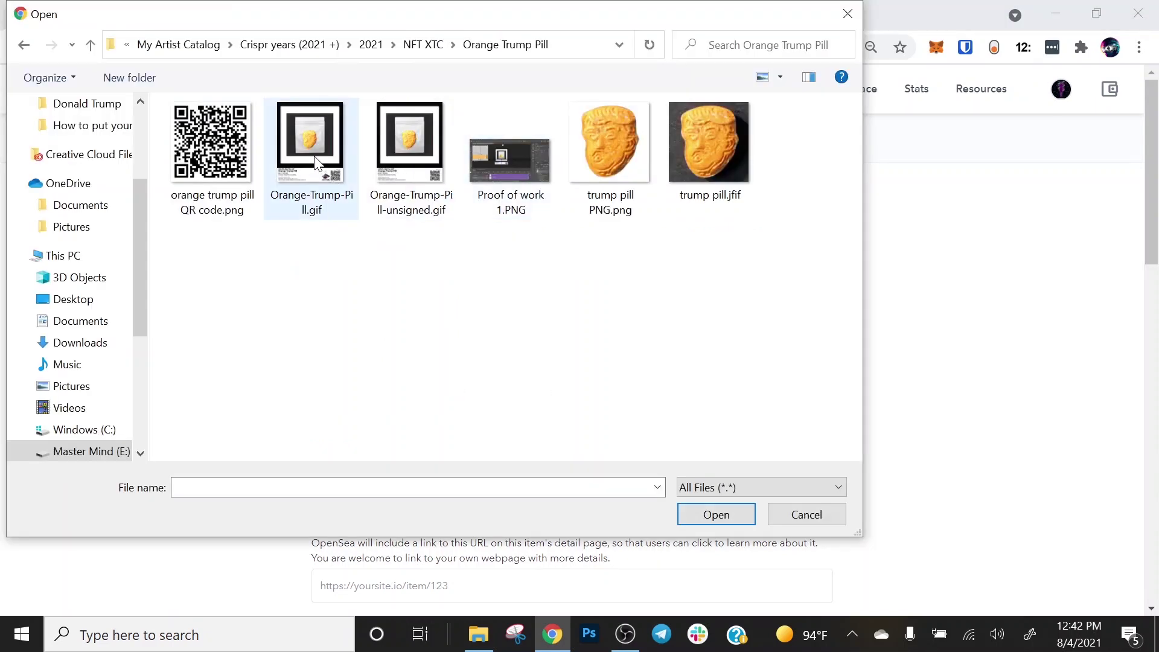
{"action": "left_click", "coordinate": [329, 169]}
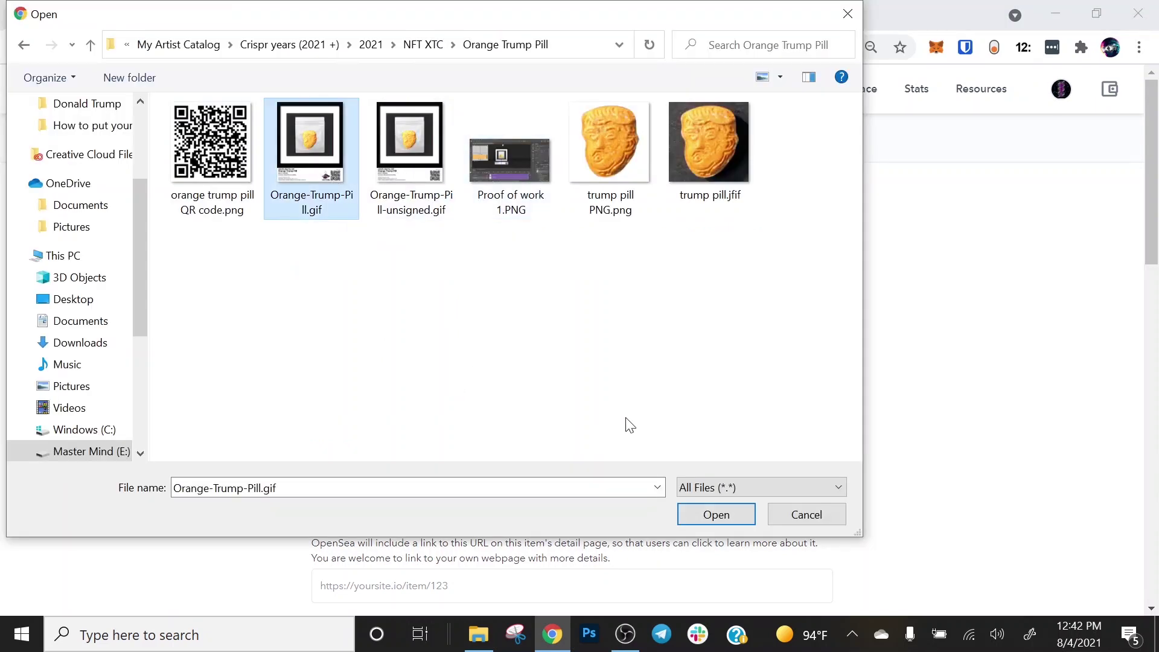
{"action": "left_click", "coordinate": [716, 520]}
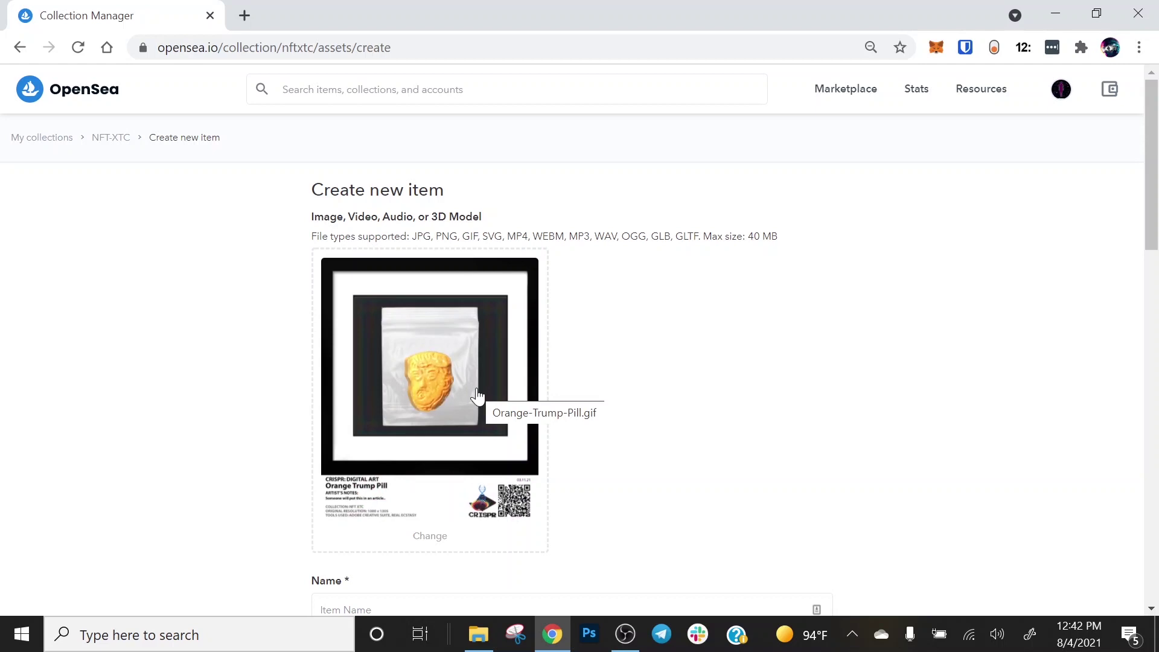
{"action": "scroll", "coordinate": [662, 439], "scroll_direction": "down", "scroll_amount": 1}
{"action": "scroll", "coordinate": [658, 438], "scroll_direction": "down", "scroll_amount": 1}
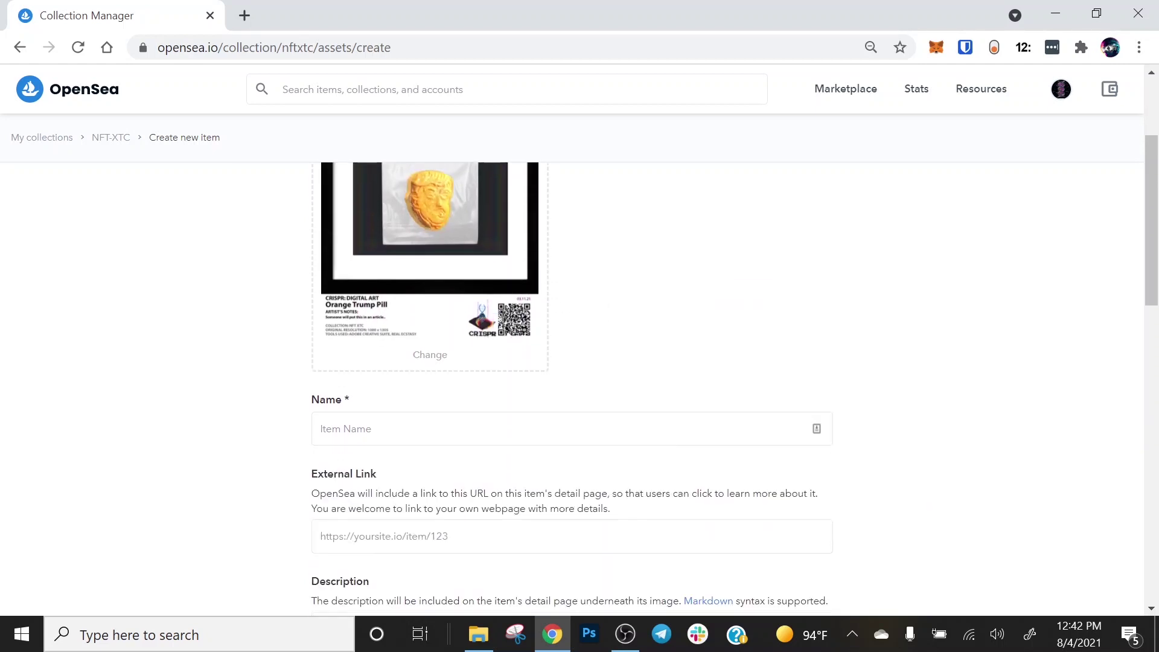
Name the item 'Orange Trump Pill' and enter the description ending with '- CRISPR'.
{"action": "left_click", "coordinate": [658, 437]}
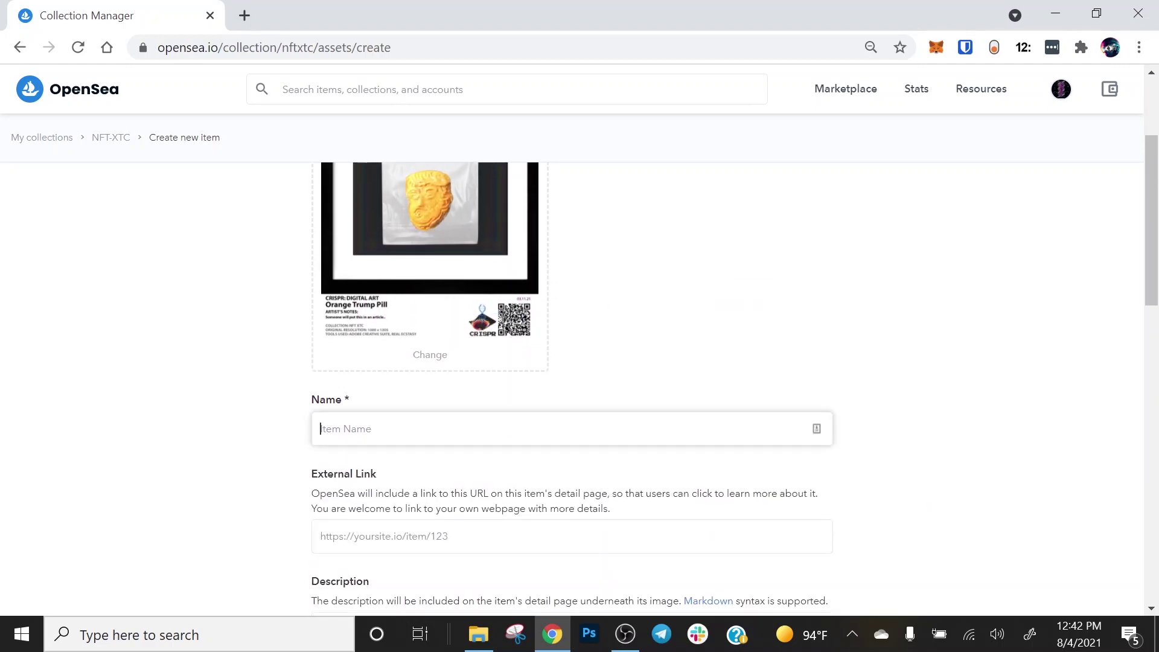
{"action": "type", "text": "Orange Trump Pill"}
{"action": "scroll", "coordinate": [412, 467], "scroll_direction": "down", "scroll_amount": 1}
{"action": "left_click", "coordinate": [412, 446]}
{"action": "scroll", "coordinate": [383, 450], "scroll_direction": "down", "scroll_amount": 2}
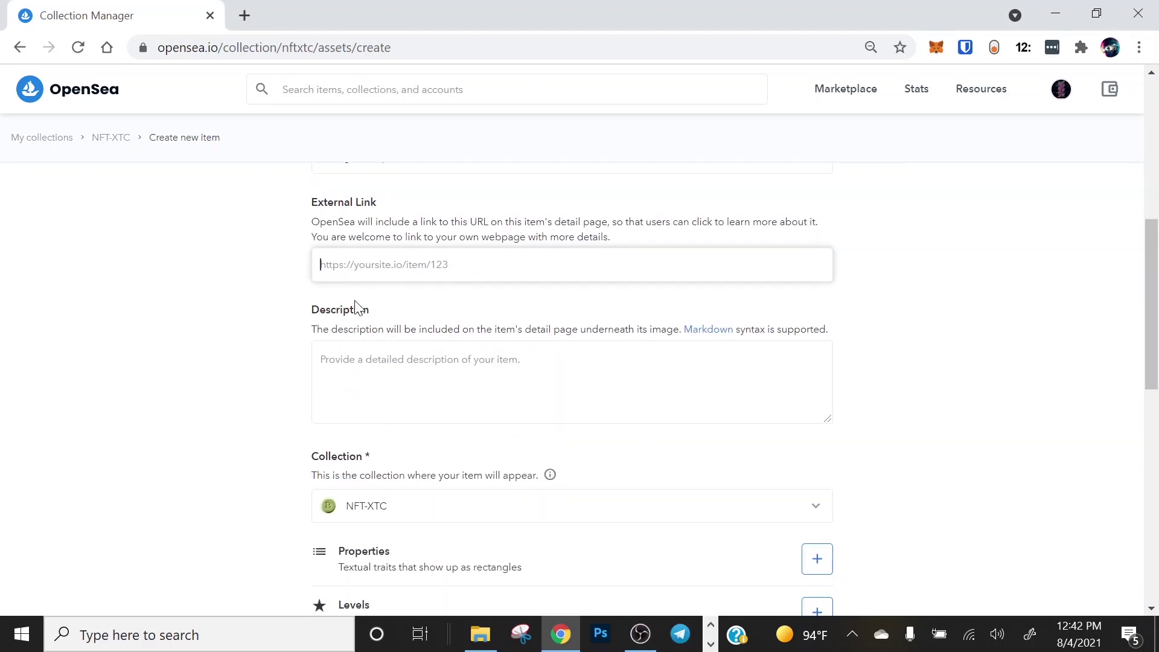
{"action": "scroll", "coordinate": [396, 277], "scroll_direction": "up", "scroll_amount": 1}
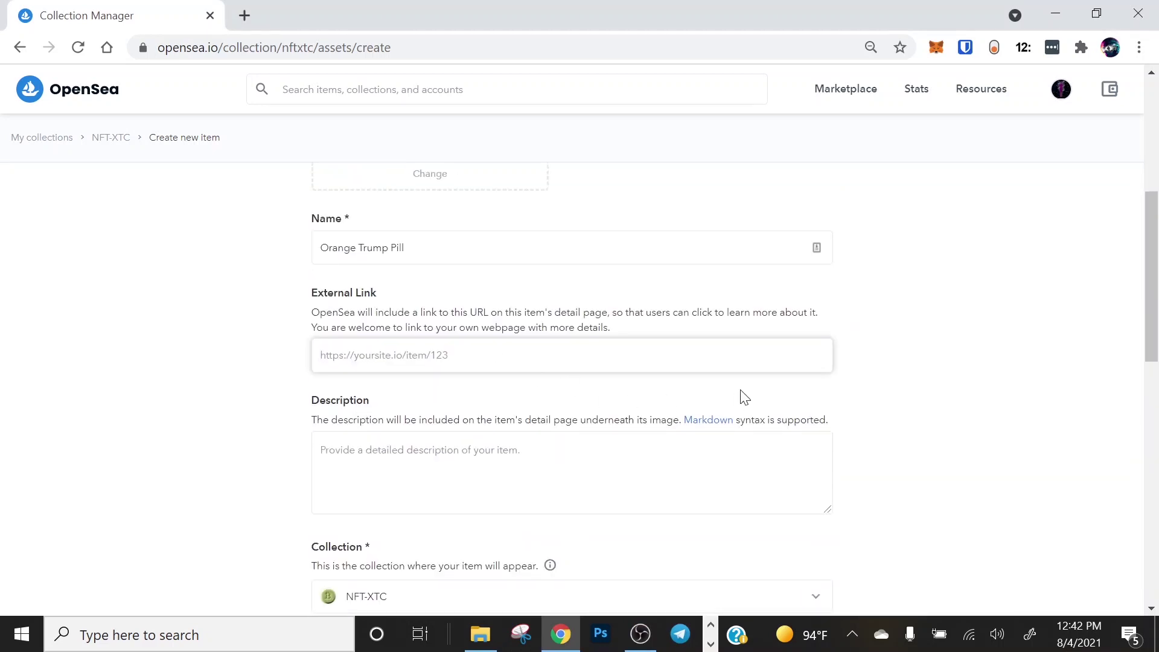
{"action": "key", "text": "Tab"}
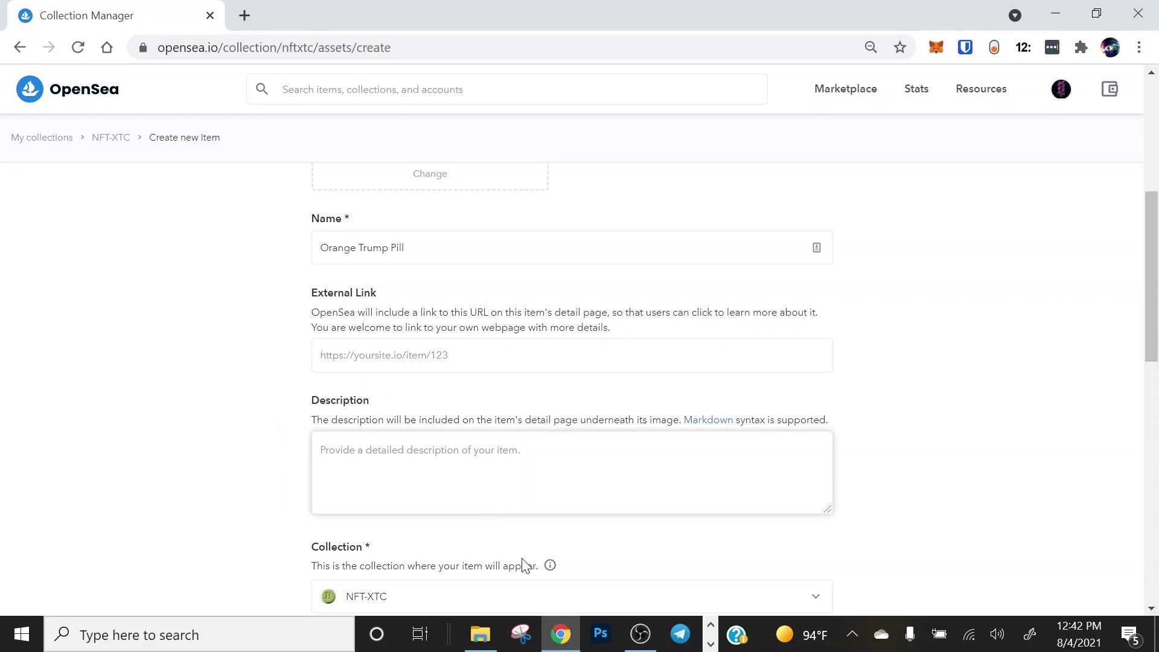
{"action": "type", "text": "Some"}
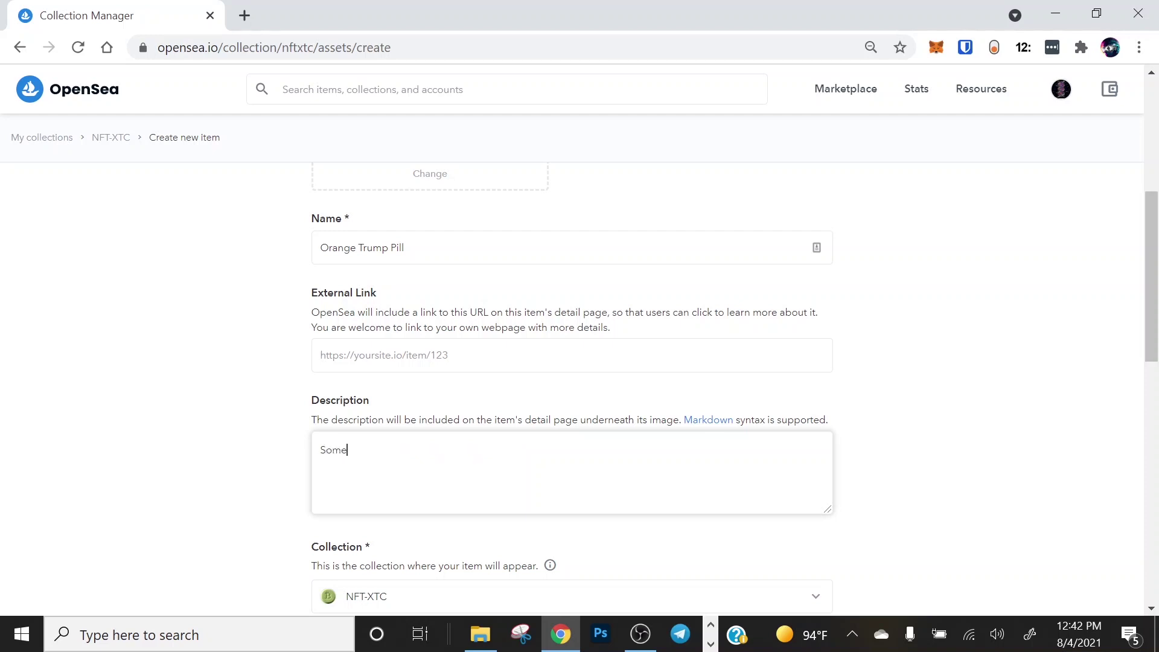
{"action": "type", "text": "wil"}
{"action": "key", "text": "BackSpace"}
{"action": "type", "text": "is in an art"}
{"action": "type", "text": "icle..."}
{"action": "type", "text": " -"}
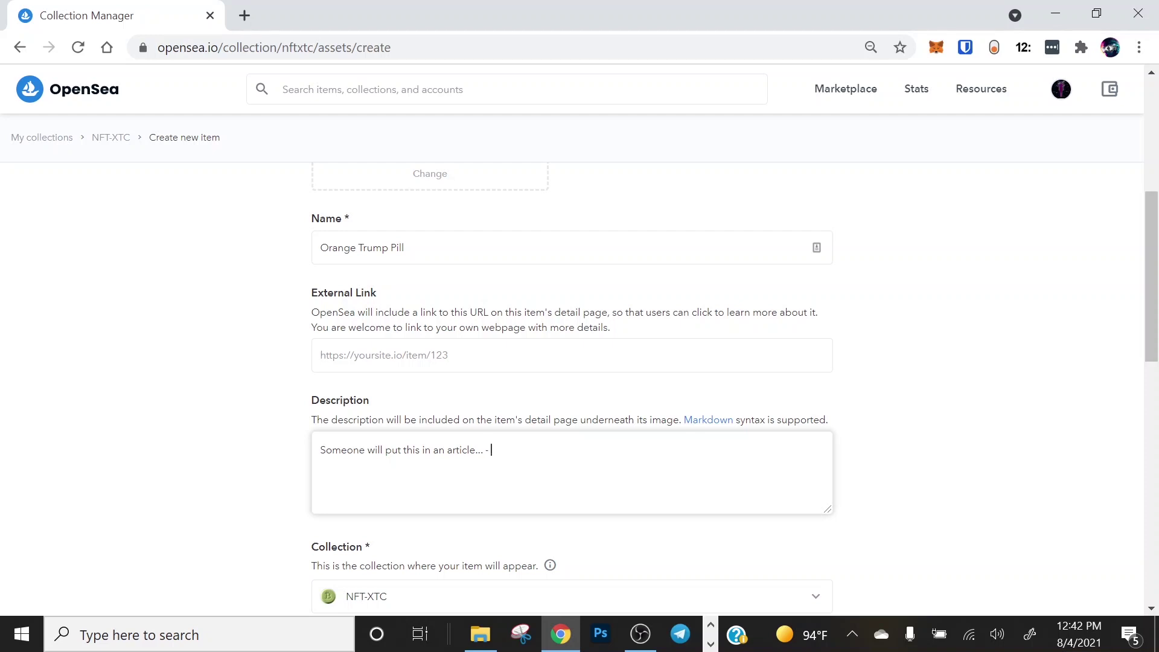
{"action": "type", "text": " CRISPR 💊"}
{"action": "scroll", "coordinate": [427, 473], "scroll_direction": "down", "scroll_amount": 2}
{"action": "scroll", "coordinate": [427, 474], "scroll_direction": "down", "scroll_amount": 1}
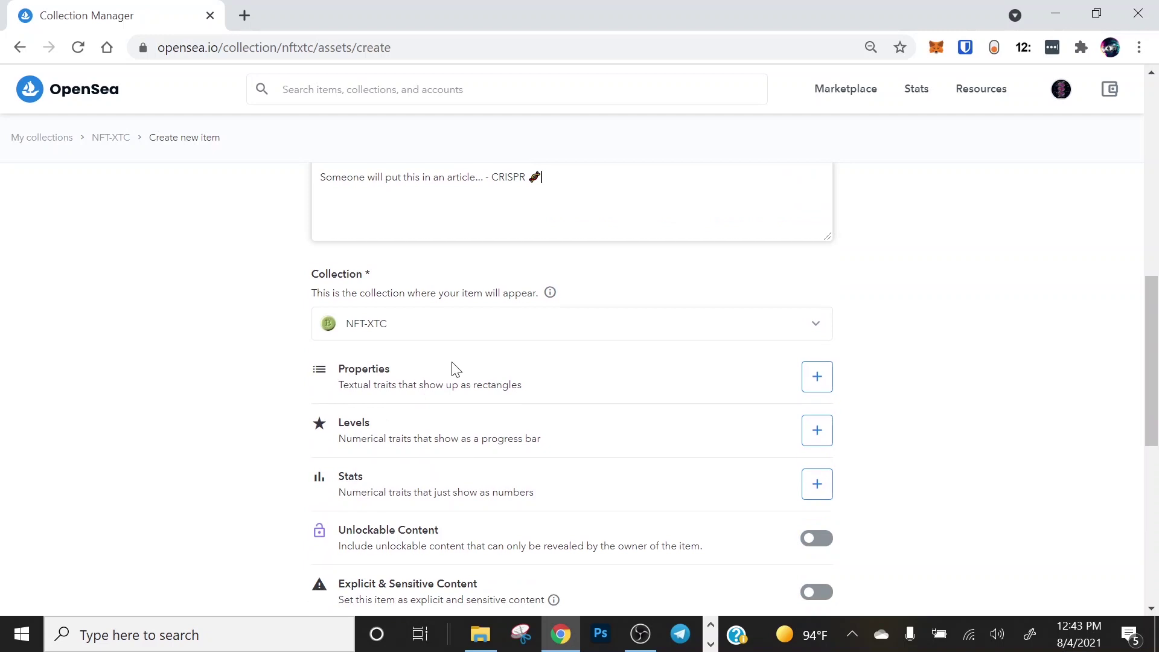
{"action": "scroll", "coordinate": [455, 368], "scroll_direction": "down", "scroll_amount": 1}
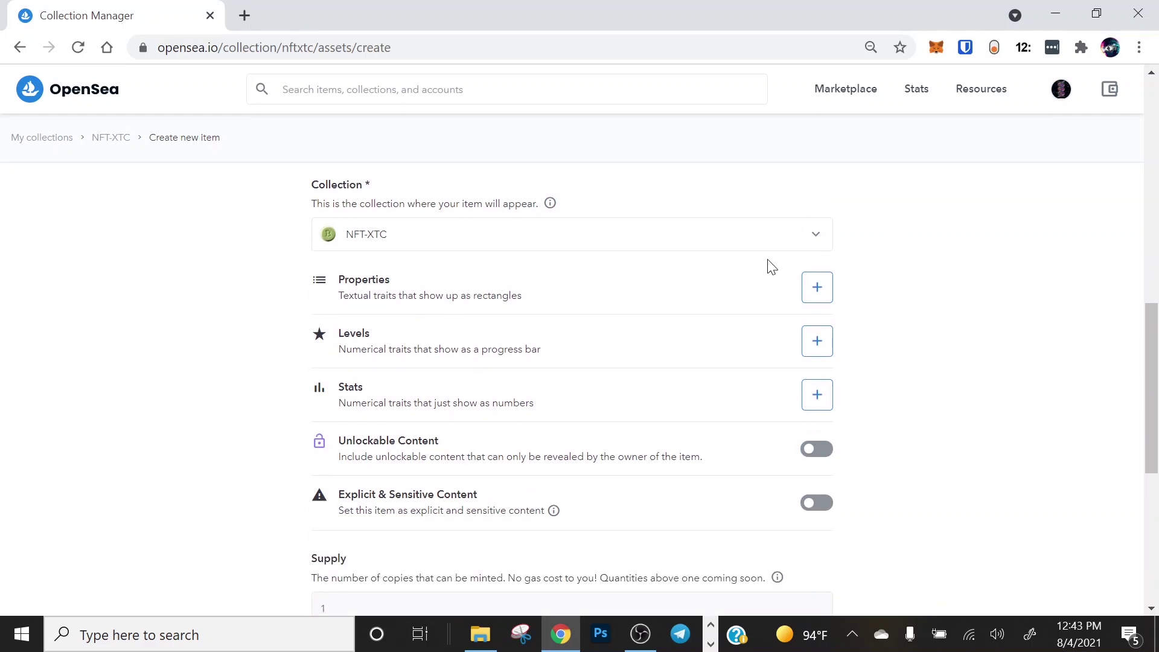
{"action": "left_click", "coordinate": [815, 239]}
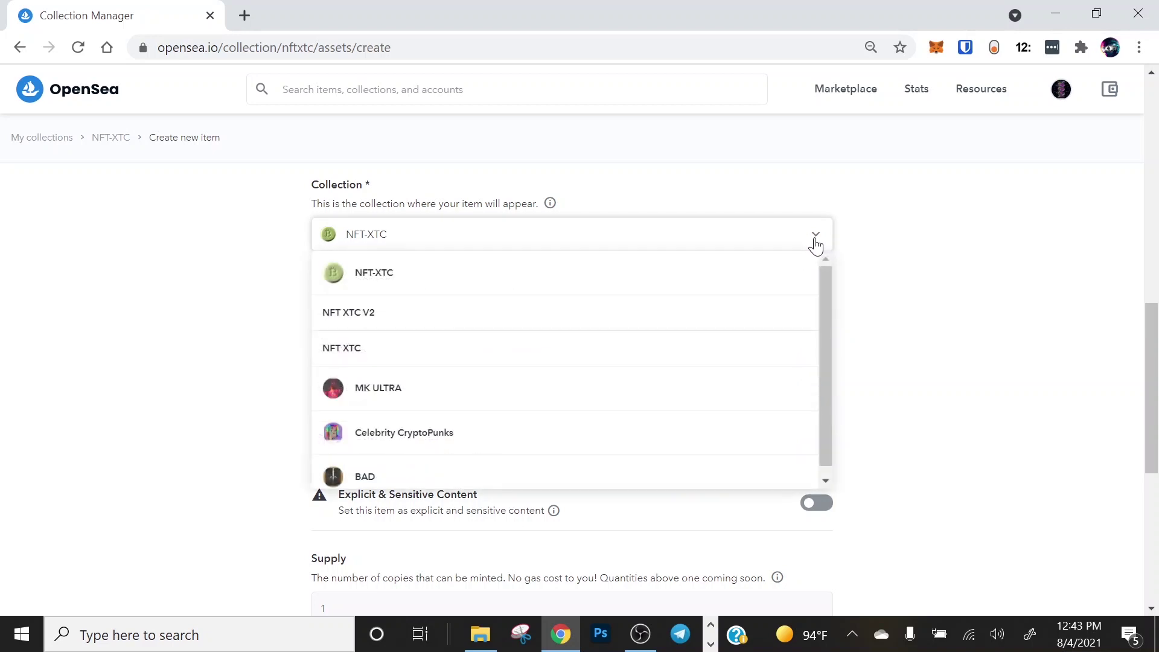
{"action": "left_click", "coordinate": [904, 246]}
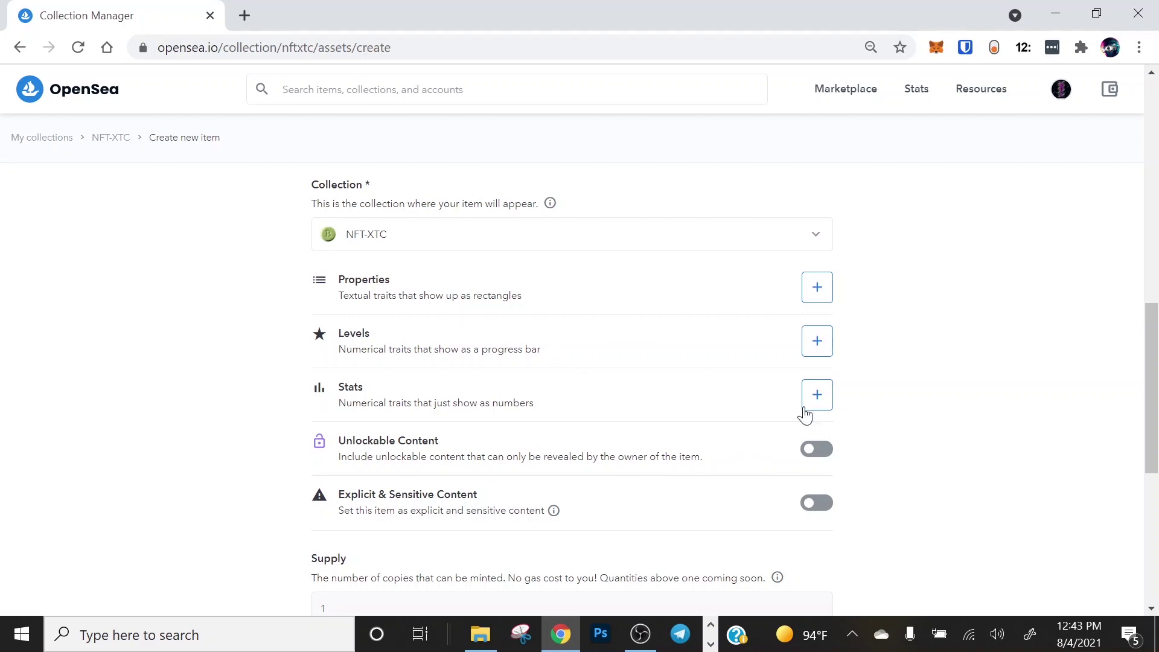
{"action": "left_click", "coordinate": [825, 289]}
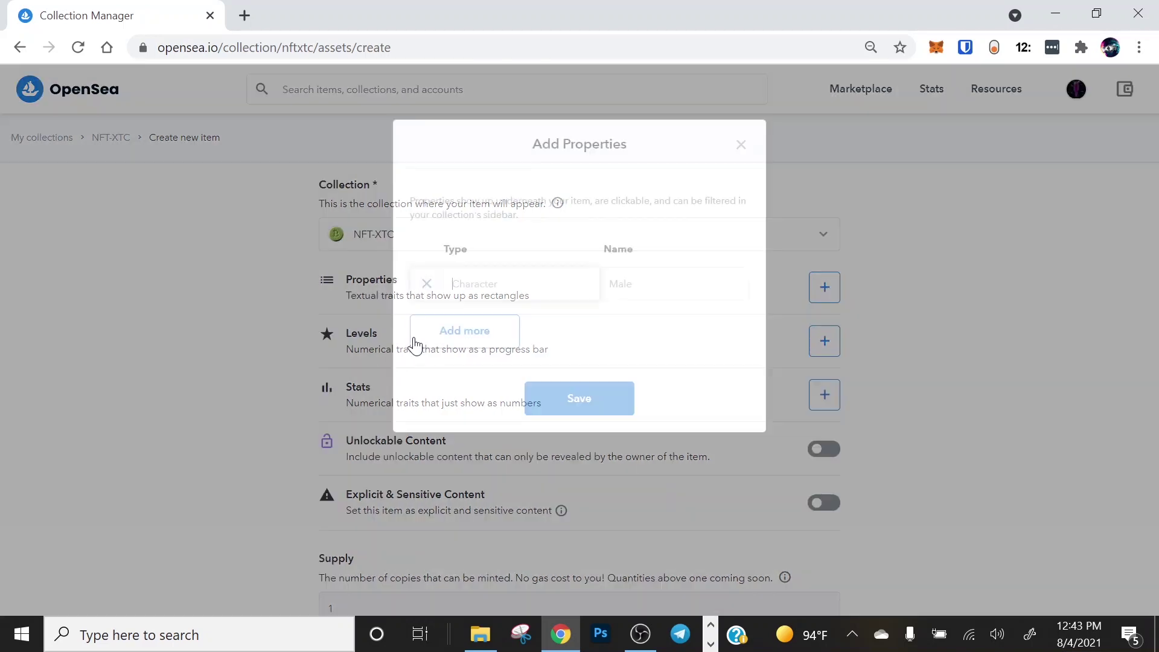
{"action": "left_click", "coordinate": [743, 146]}
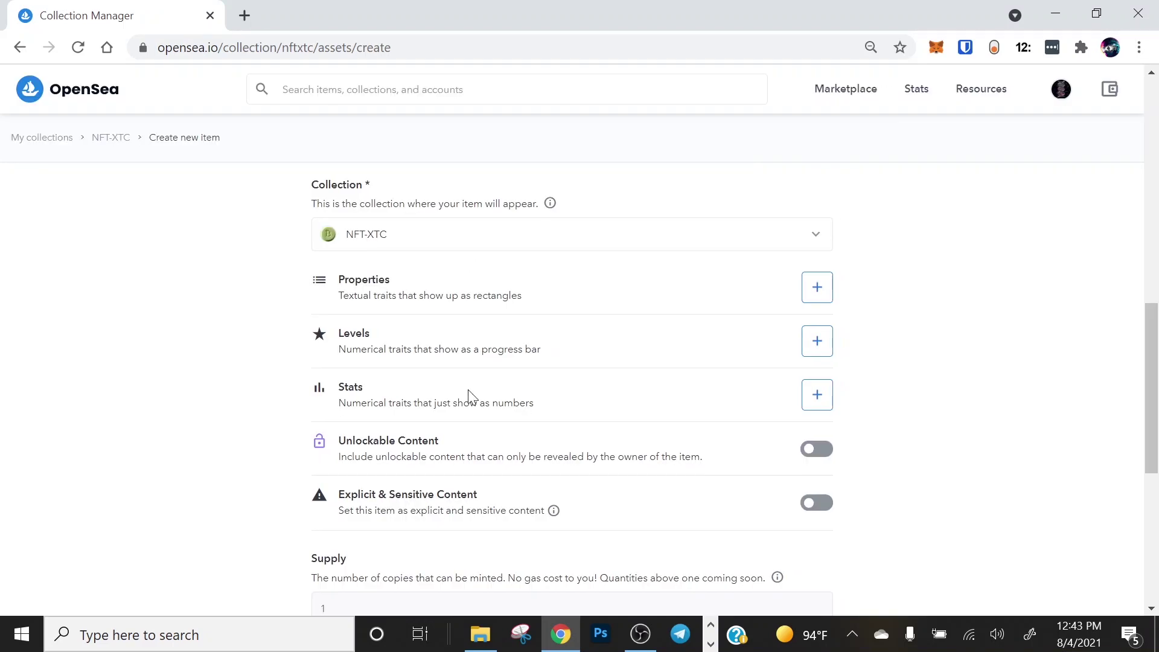
{"action": "scroll", "coordinate": [471, 473], "scroll_direction": "down", "scroll_amount": 1}
{"action": "scroll", "coordinate": [477, 457], "scroll_direction": "down", "scroll_amount": 3}
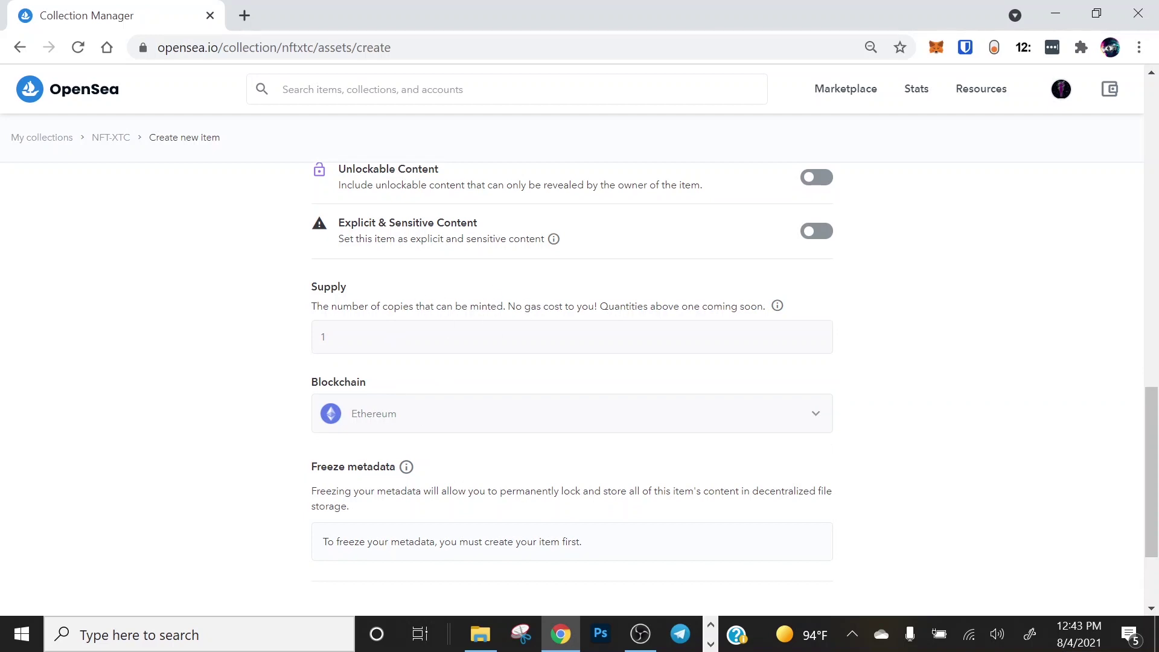
{"action": "left_click_drag", "start_coordinate": [600, 308], "coordinate": [738, 306]}
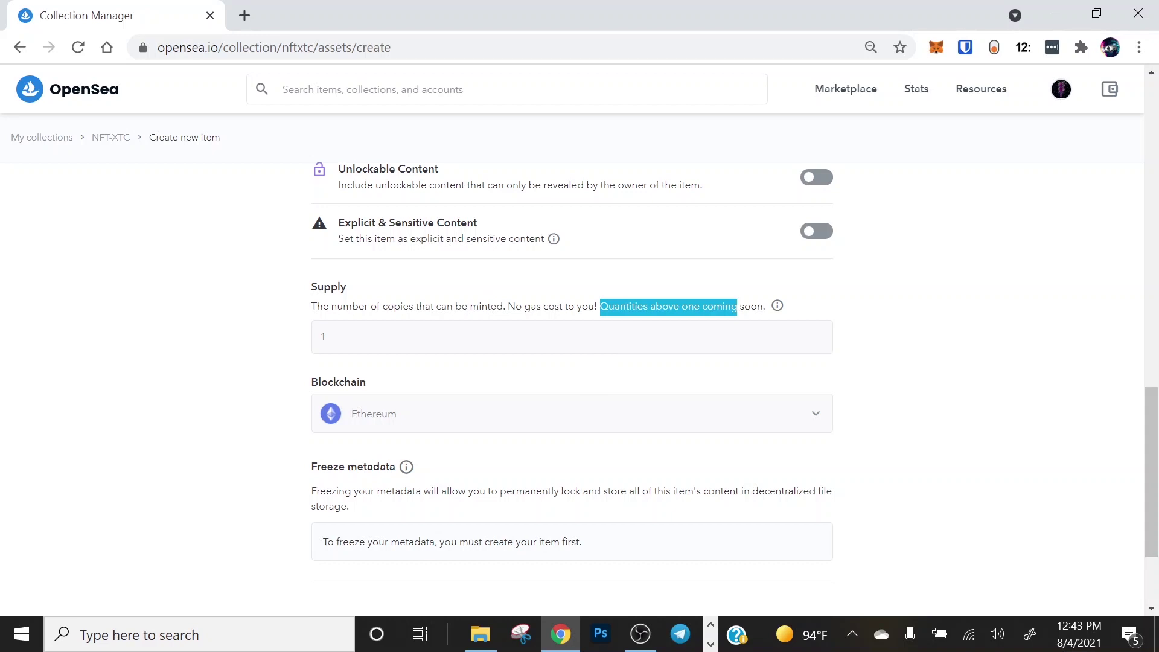
{"action": "left_click_drag", "start_coordinate": [508, 307], "coordinate": [588, 307]}
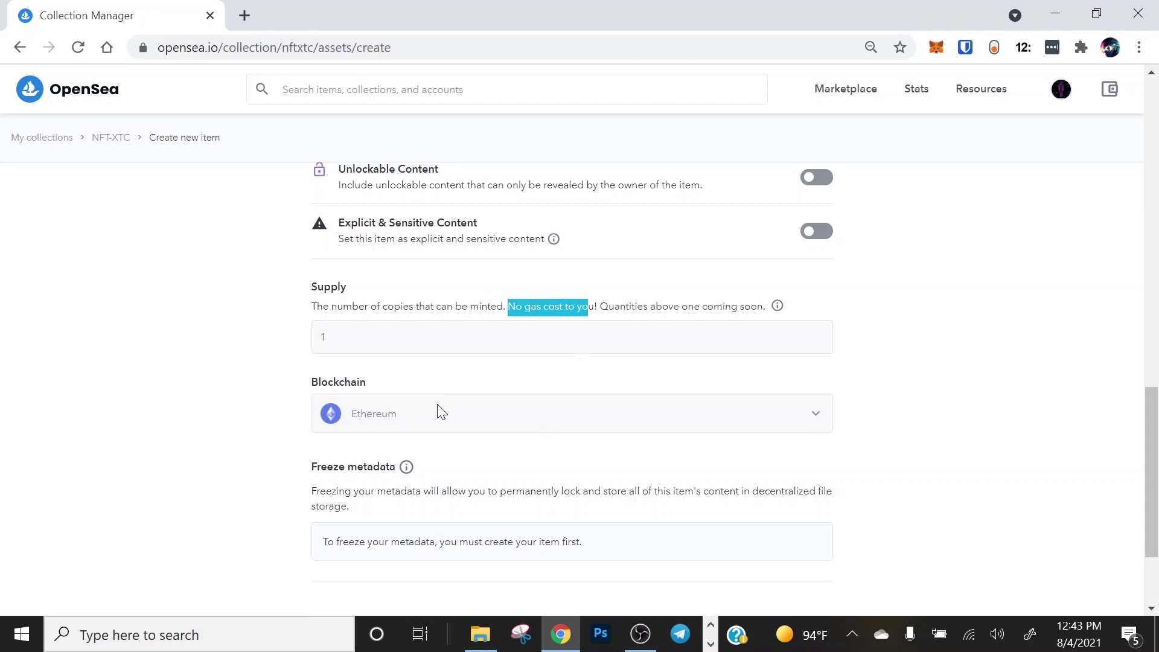
{"action": "left_click", "coordinate": [814, 412]}
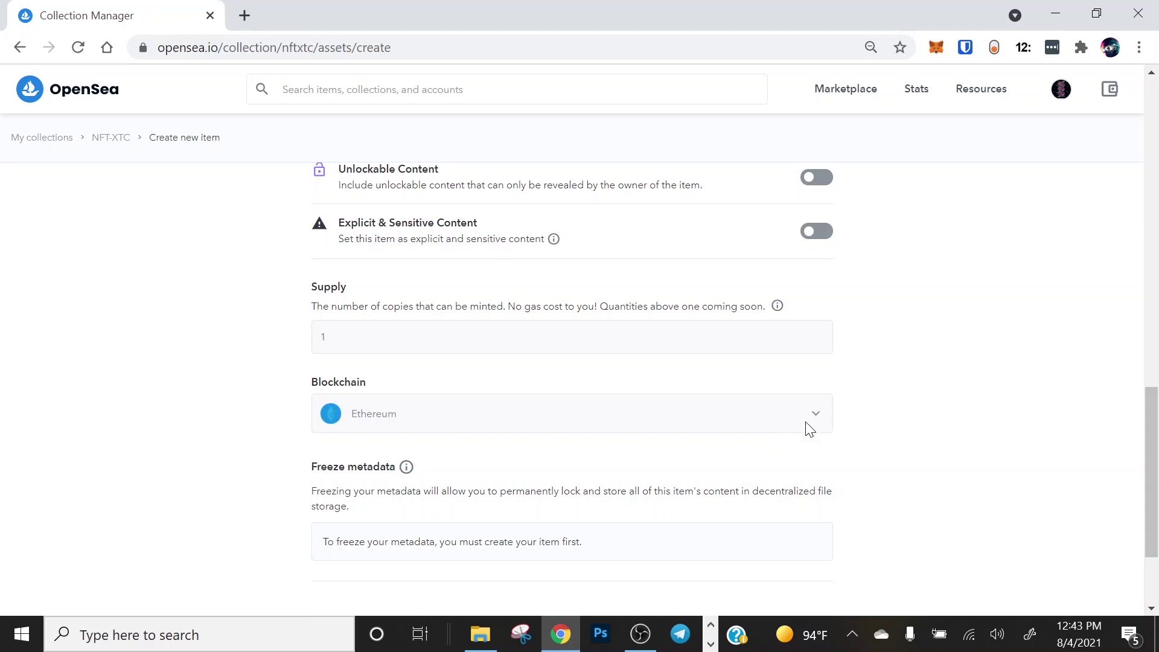
{"action": "scroll", "coordinate": [634, 381], "scroll_direction": "down", "scroll_amount": 1}
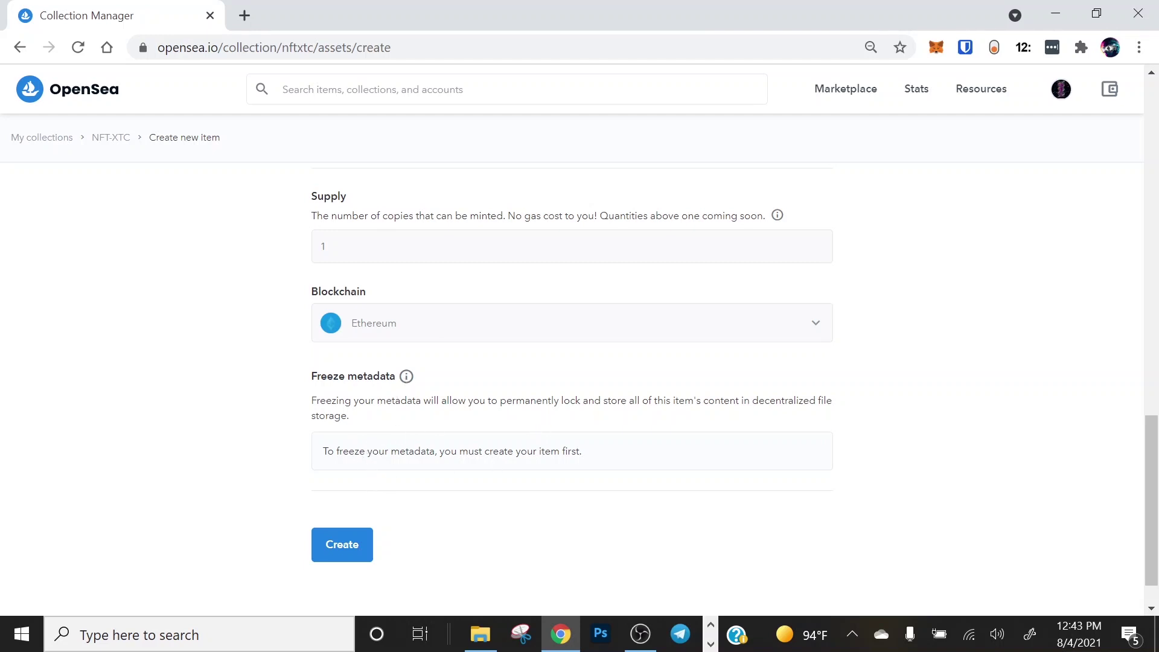
{"action": "left_click", "coordinate": [346, 553]}
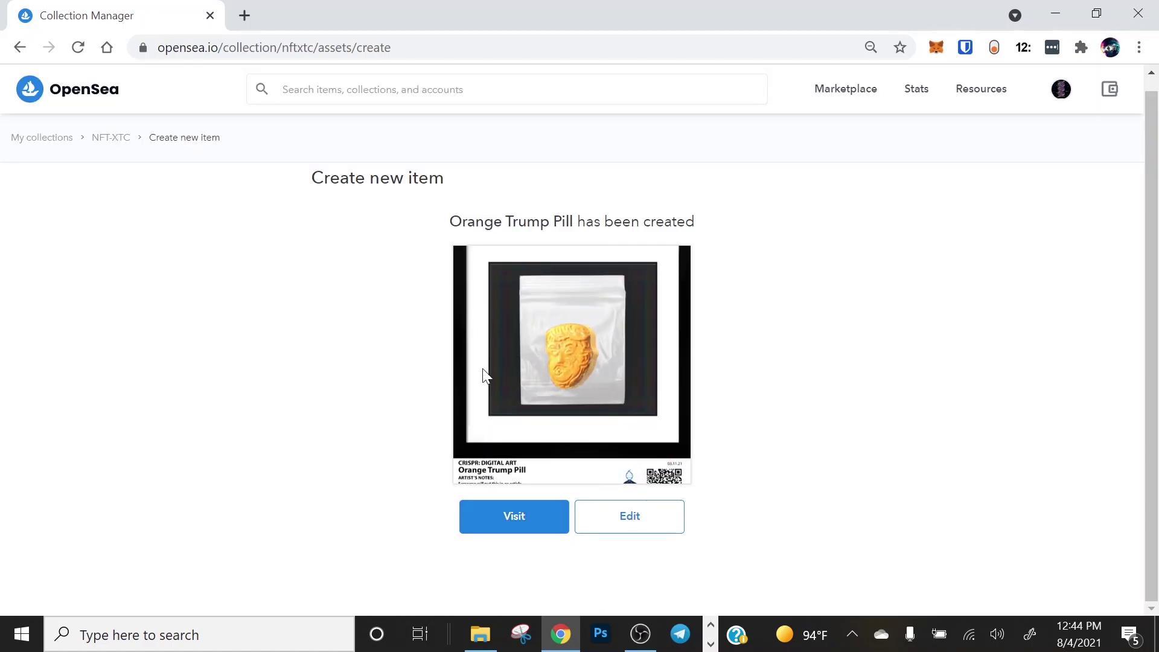
Go to the newly created Orange Trump Pill item page.
{"action": "left_click", "coordinate": [518, 530]}
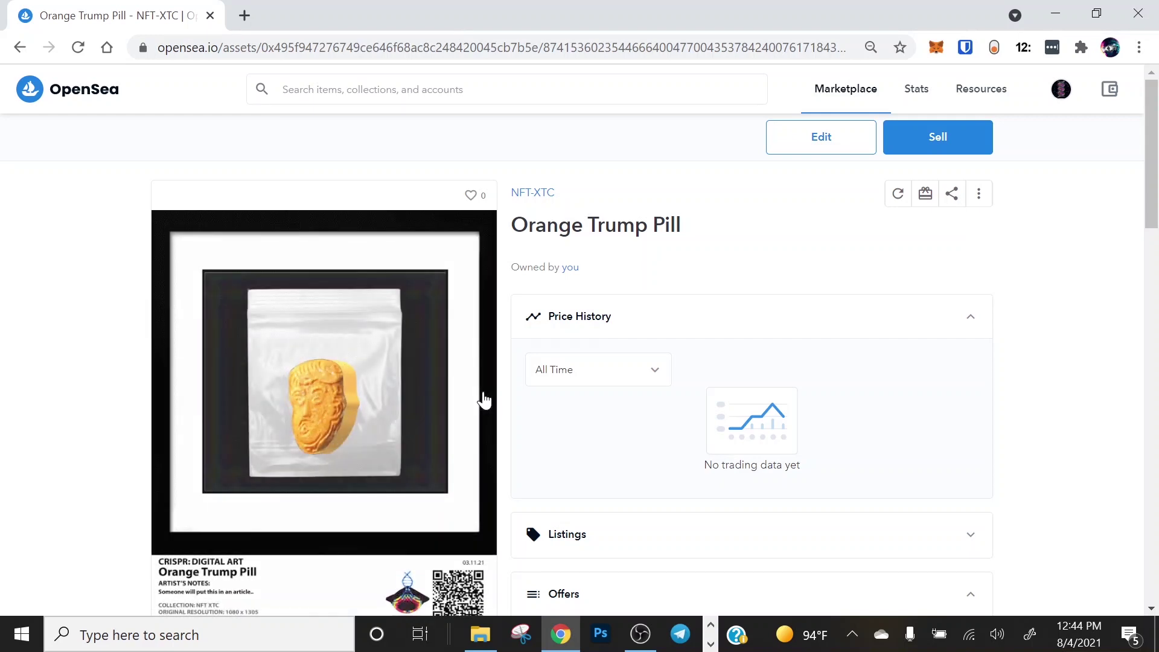
{"action": "scroll", "coordinate": [507, 416], "scroll_direction": "down", "scroll_amount": 1}
{"action": "scroll", "coordinate": [513, 419], "scroll_direction": "up", "scroll_amount": 1}
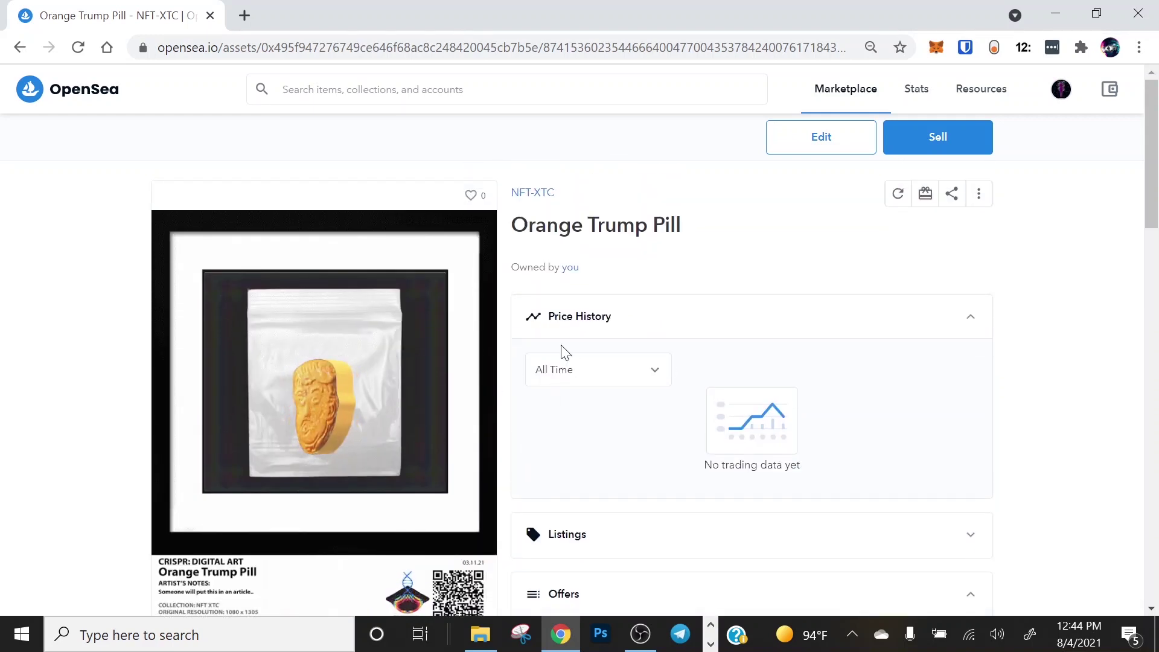
{"action": "scroll", "coordinate": [515, 337], "scroll_direction": "down", "scroll_amount": 1}
{"action": "scroll", "coordinate": [514, 338], "scroll_direction": "down", "scroll_amount": 1}
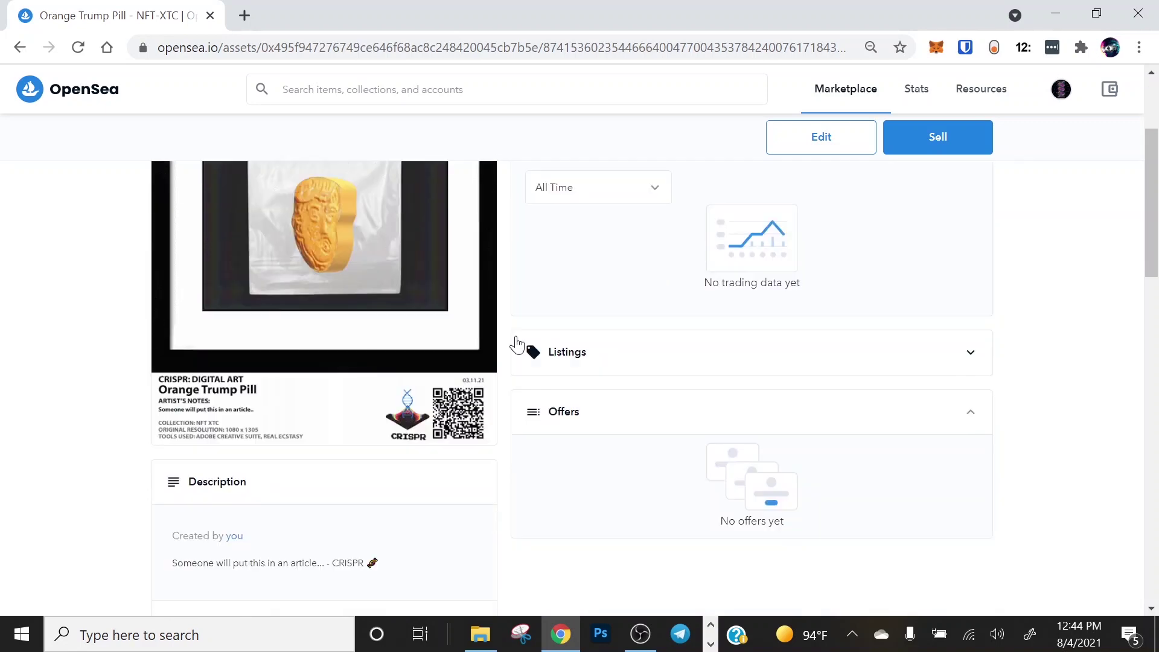
{"action": "scroll", "coordinate": [520, 352], "scroll_direction": "down", "scroll_amount": 2}
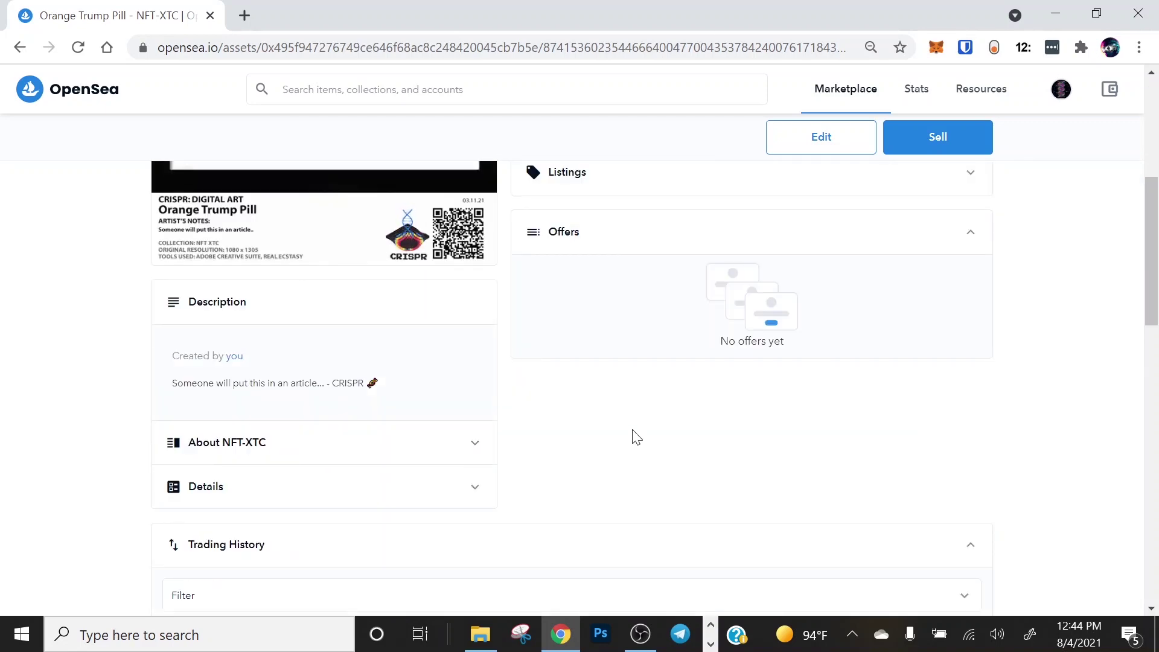
{"action": "scroll", "coordinate": [649, 450], "scroll_direction": "up", "scroll_amount": 1}
{"action": "scroll", "coordinate": [649, 449], "scroll_direction": "up", "scroll_amount": 2}
{"action": "scroll", "coordinate": [647, 450], "scroll_direction": "up", "scroll_amount": 2}
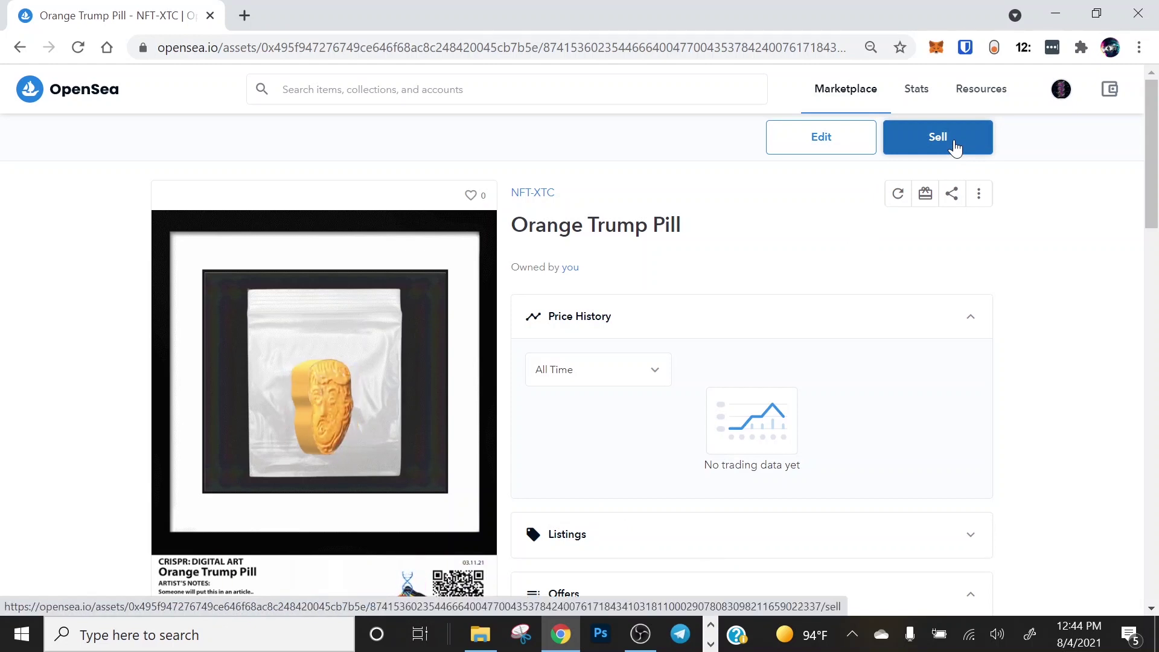
Start selling Orange Trump Pill as a Highest Bid auction and check the bid currency options.
{"action": "left_click", "coordinate": [953, 148]}
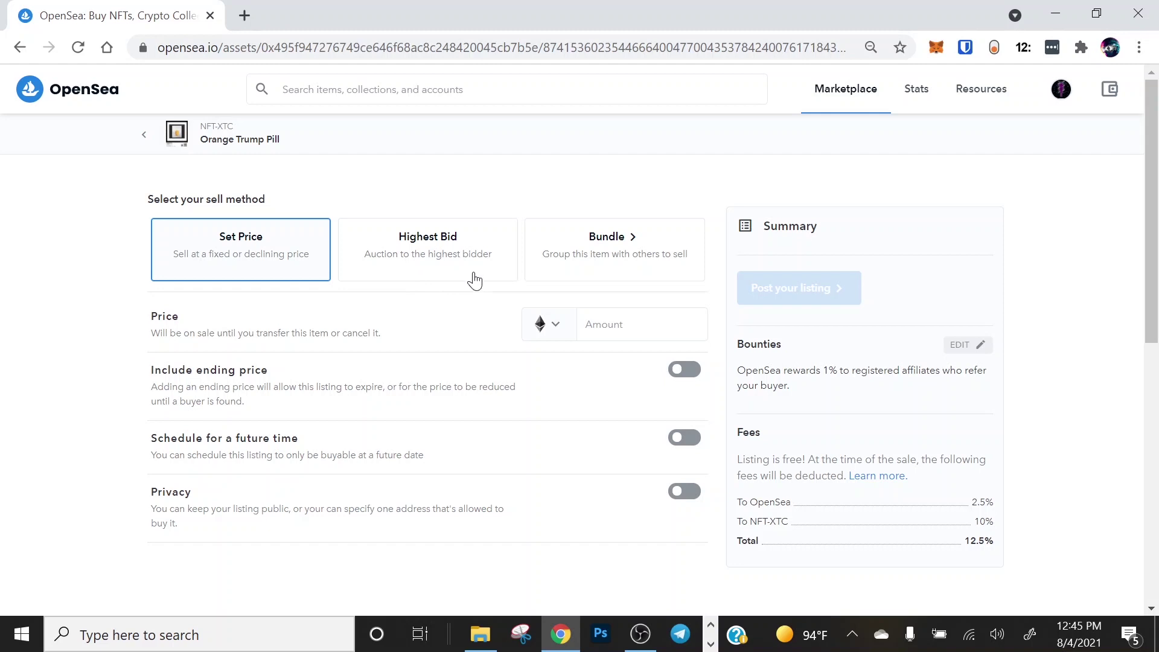
{"action": "left_click", "coordinate": [443, 261]}
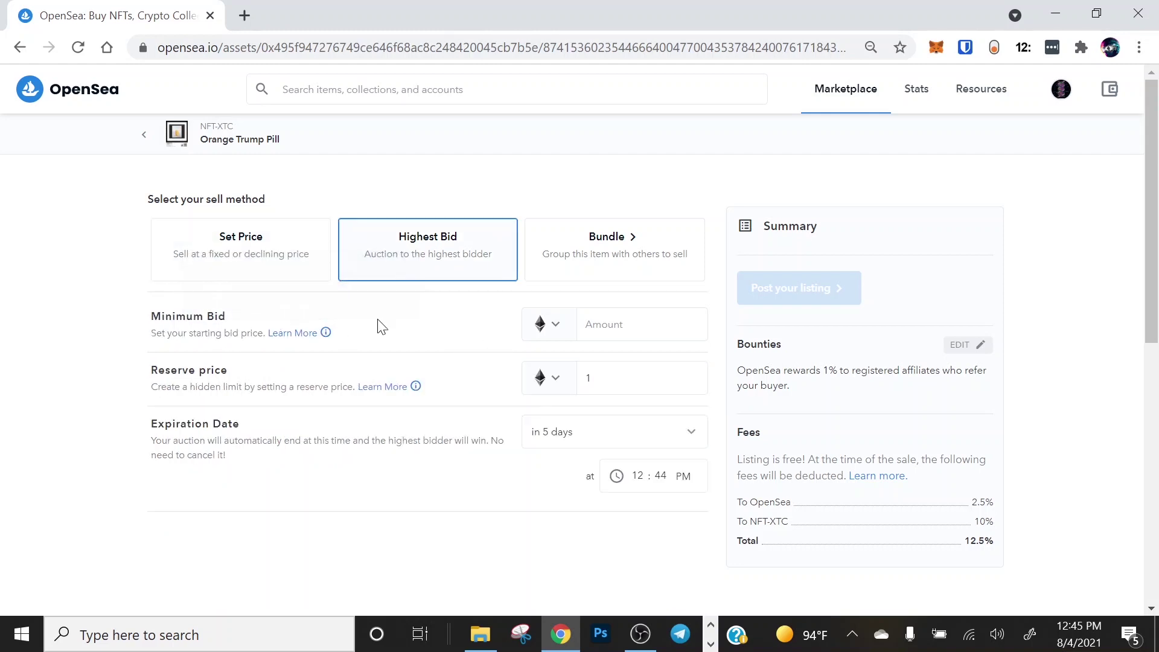
{"action": "left_click", "coordinate": [554, 331]}
{"action": "mouse_move", "coordinate": [415, 387]}
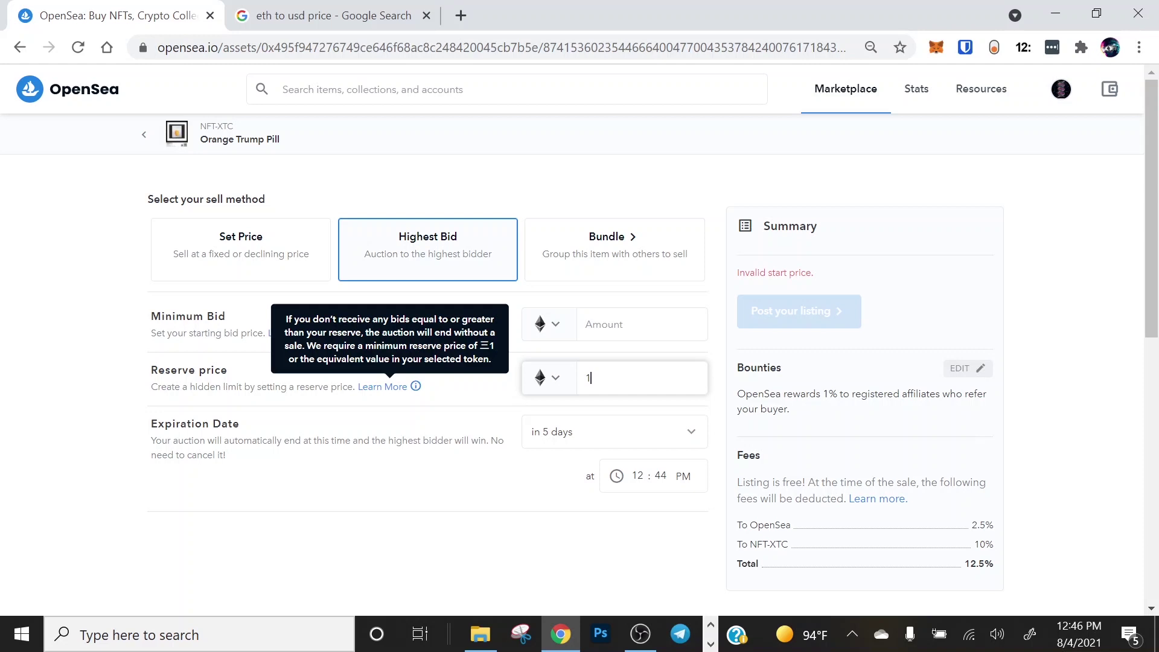
Set the auction's minimum bid amount and adjust the end-time minutes.
{"action": "left_click", "coordinate": [573, 335]}
{"action": "type", "text": ".1"}
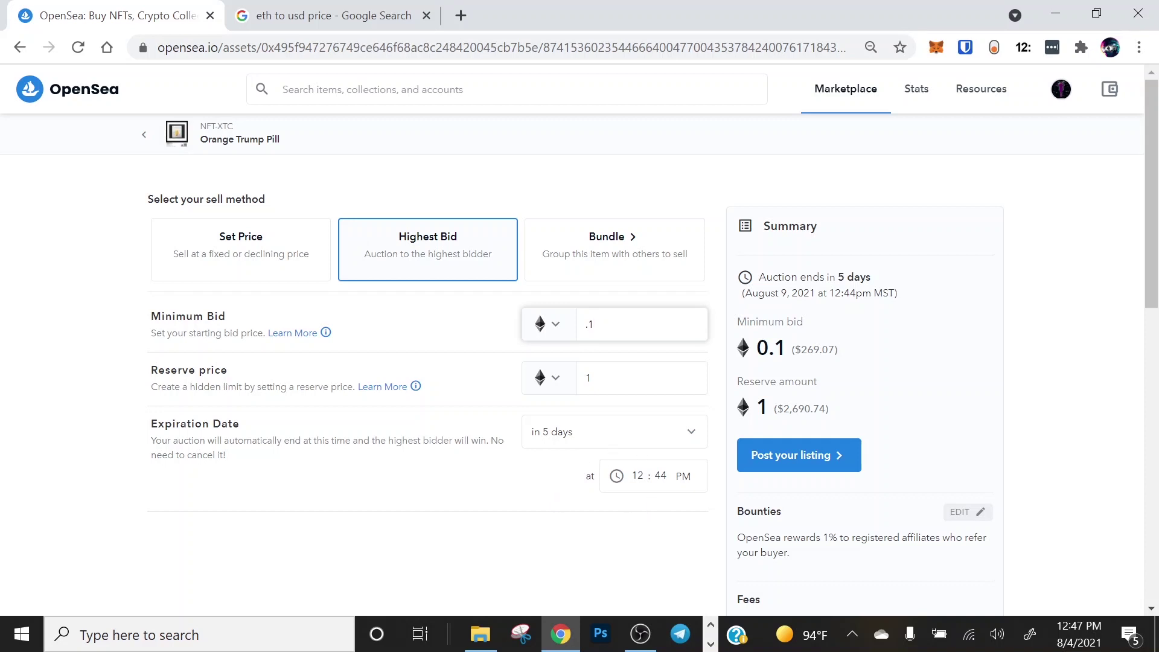
{"action": "left_click", "coordinate": [661, 475]}
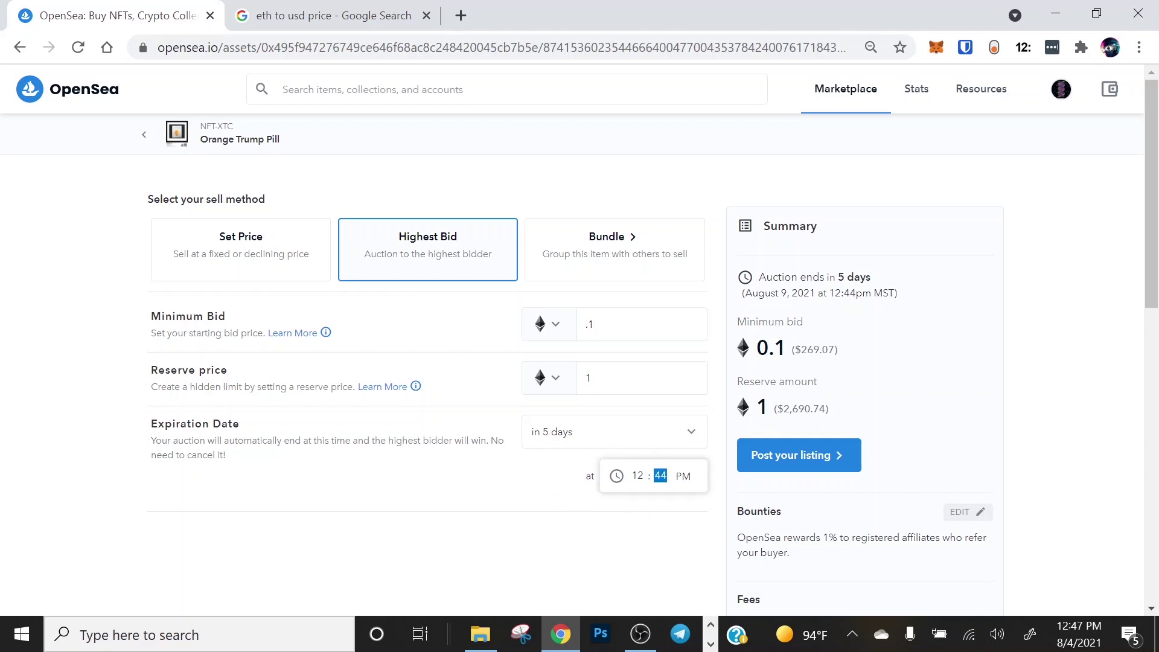
{"action": "type", "text": "45"}
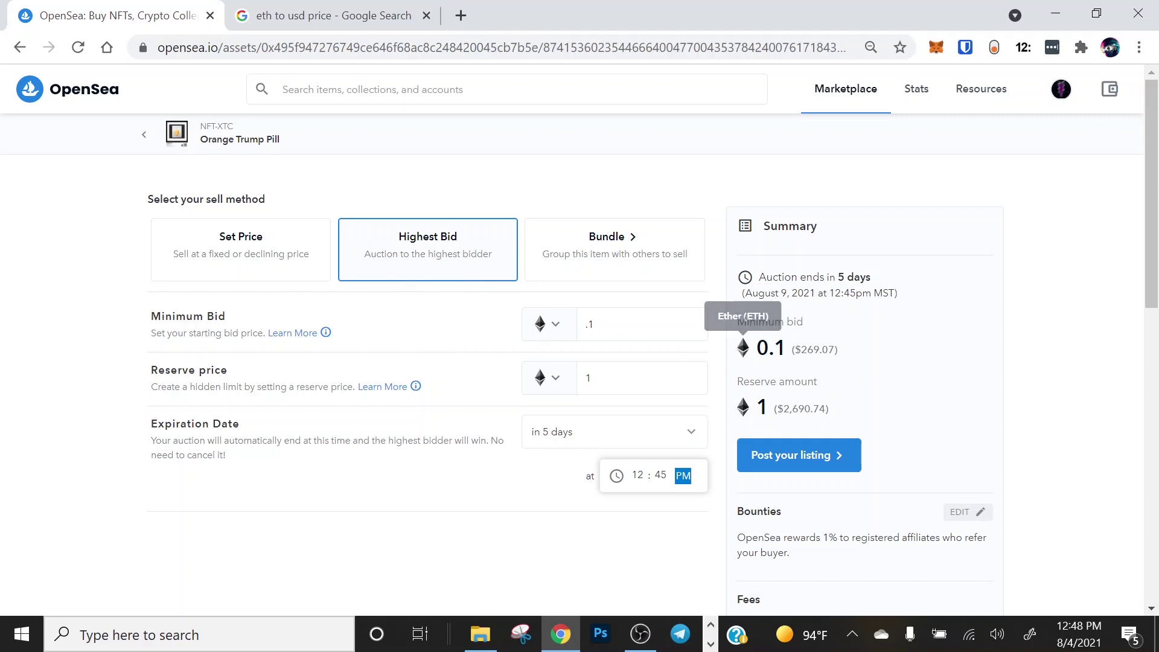
{"action": "key", "text": "shift+Tab"}
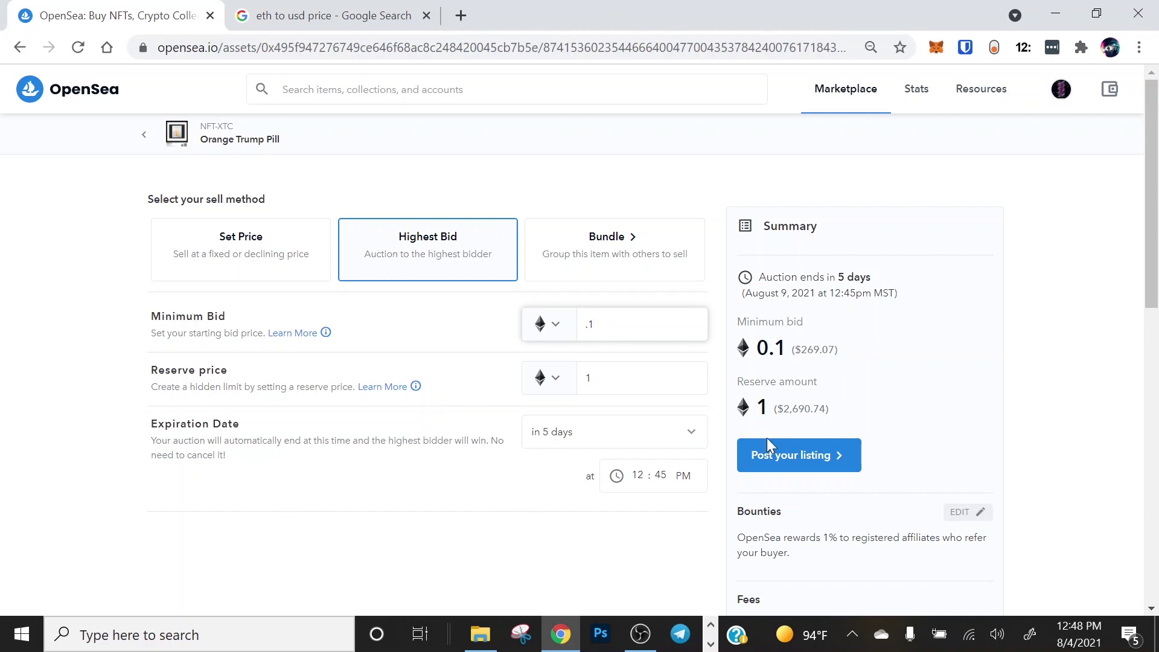
{"action": "scroll", "coordinate": [923, 417], "scroll_direction": "down", "scroll_amount": 2}
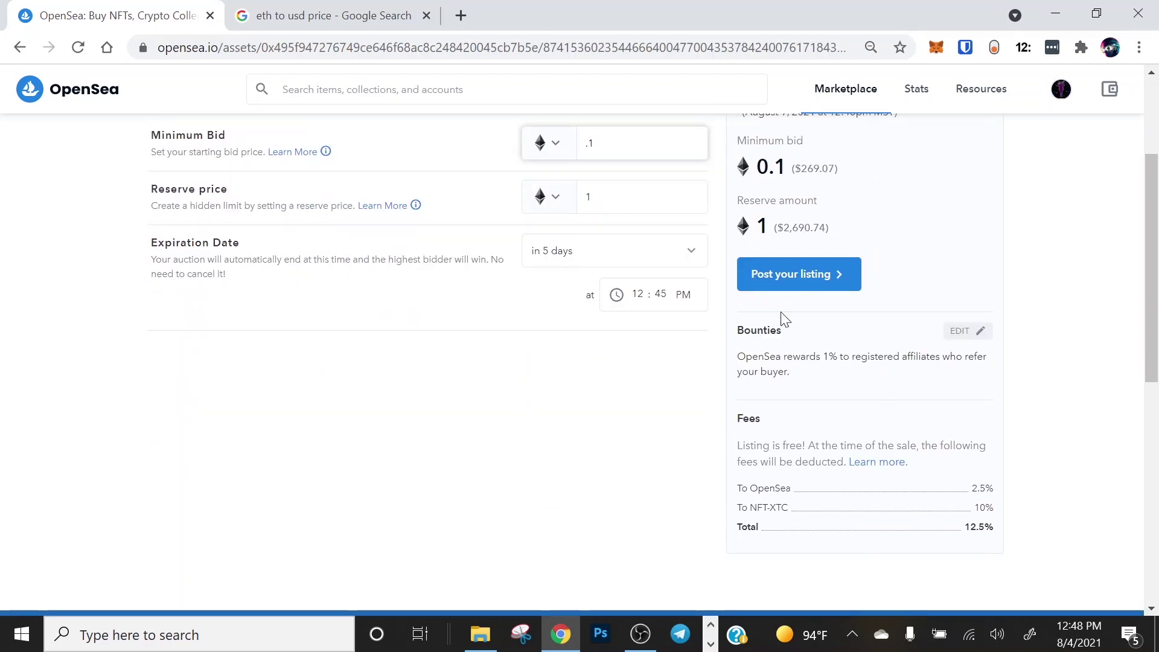
{"action": "scroll", "coordinate": [826, 292], "scroll_direction": "up", "scroll_amount": 1}
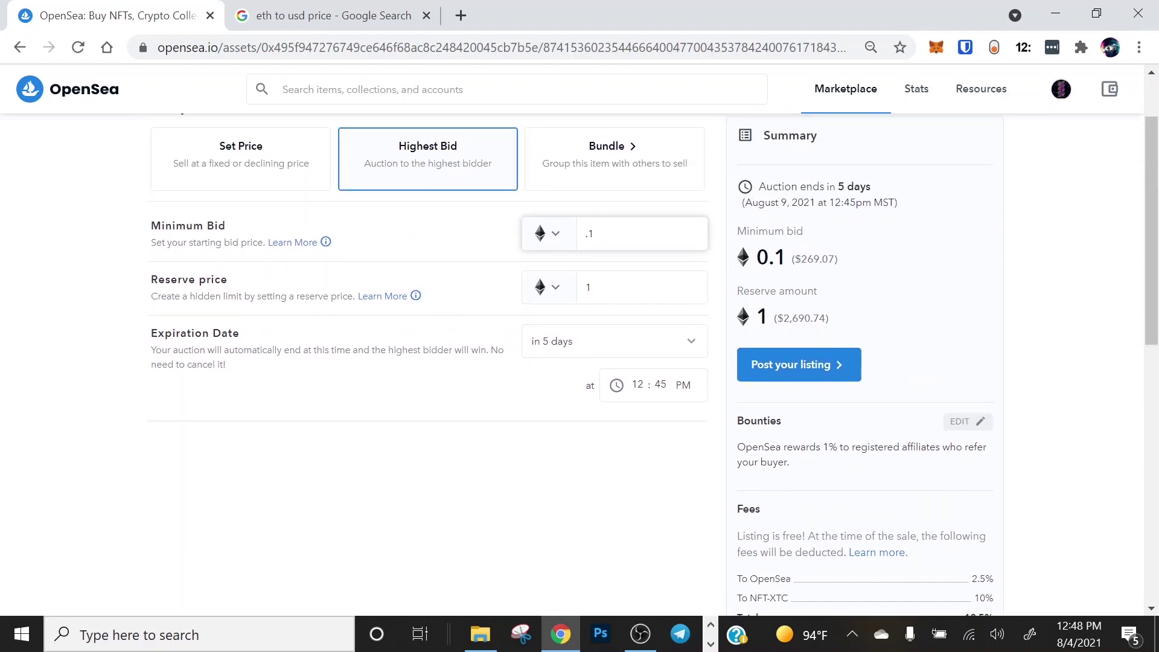
Check today's date, set the auction end to 12:00 PM, and review the 10% creator fee.
{"action": "left_click", "coordinate": [1072, 637]}
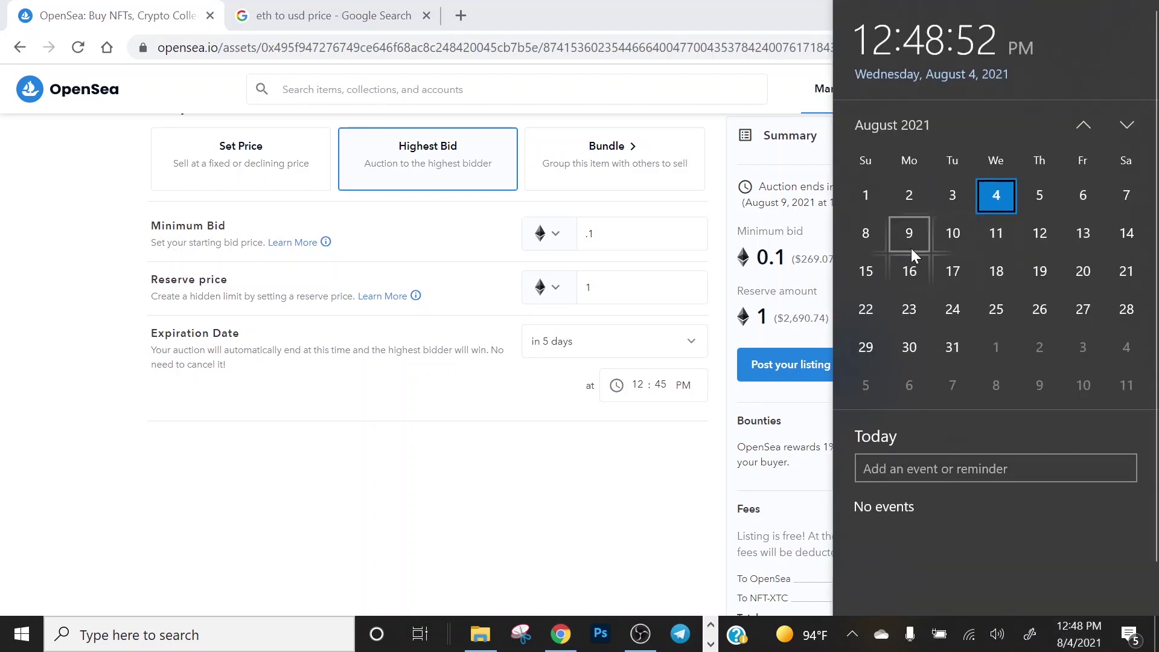
{"action": "left_click", "coordinate": [664, 494]}
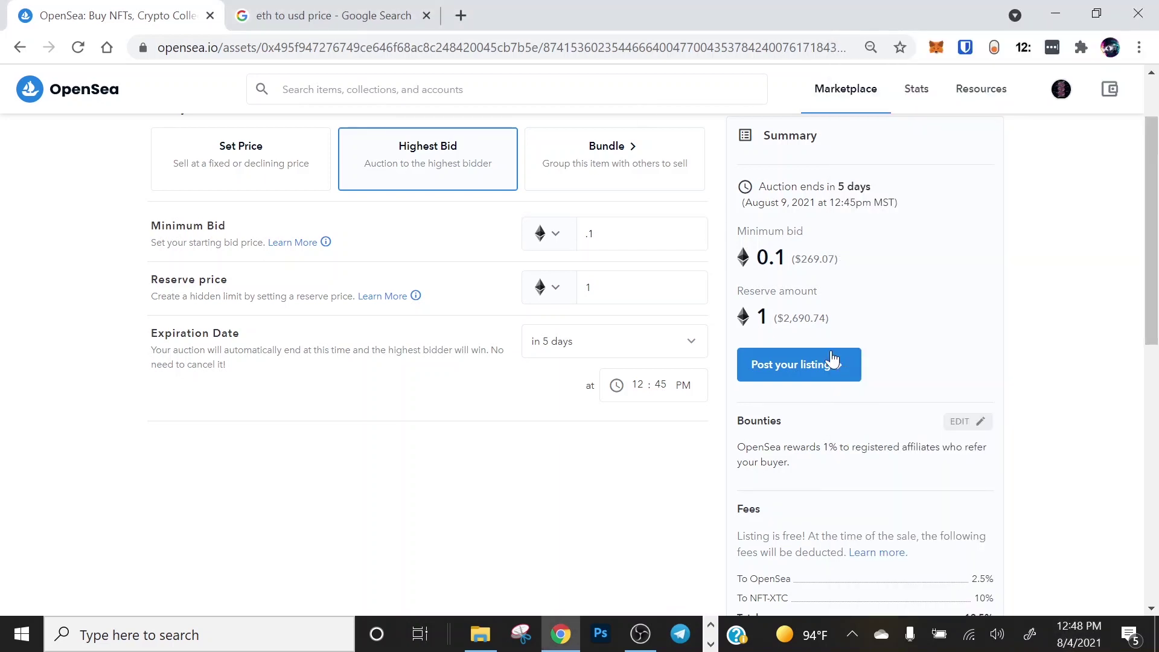
{"action": "left_click", "coordinate": [660, 385]}
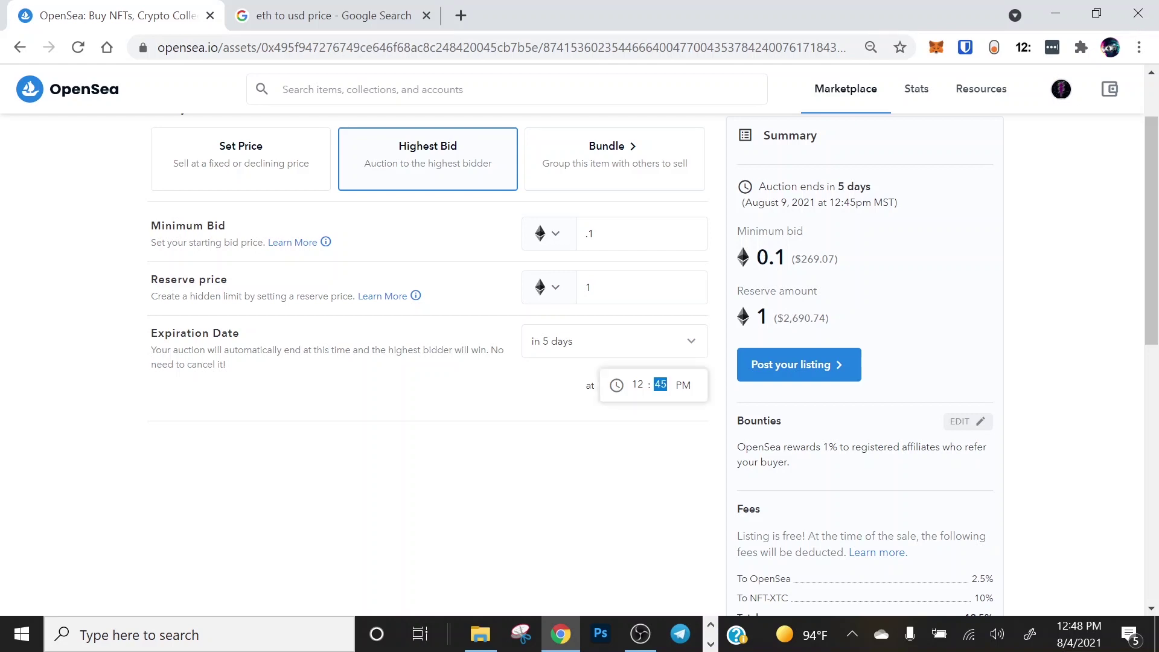
{"action": "type", "text": "00"}
{"action": "scroll", "coordinate": [897, 498], "scroll_direction": "down", "scroll_amount": 1}
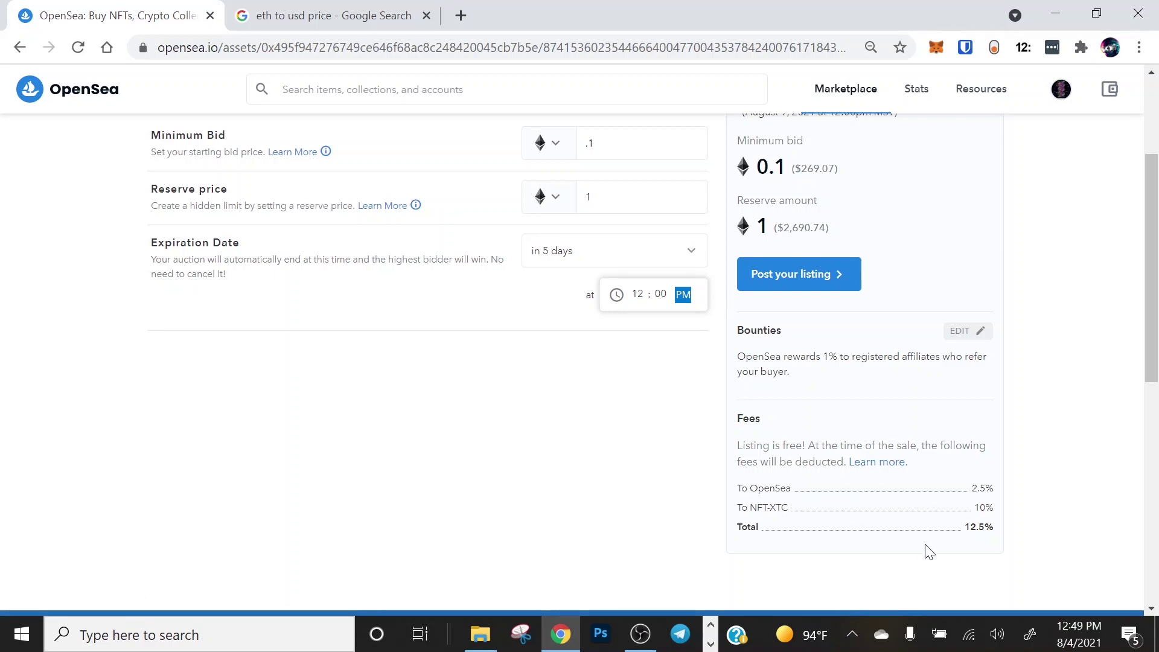
{"action": "scroll", "coordinate": [616, 499], "scroll_direction": "up", "scroll_amount": 2}
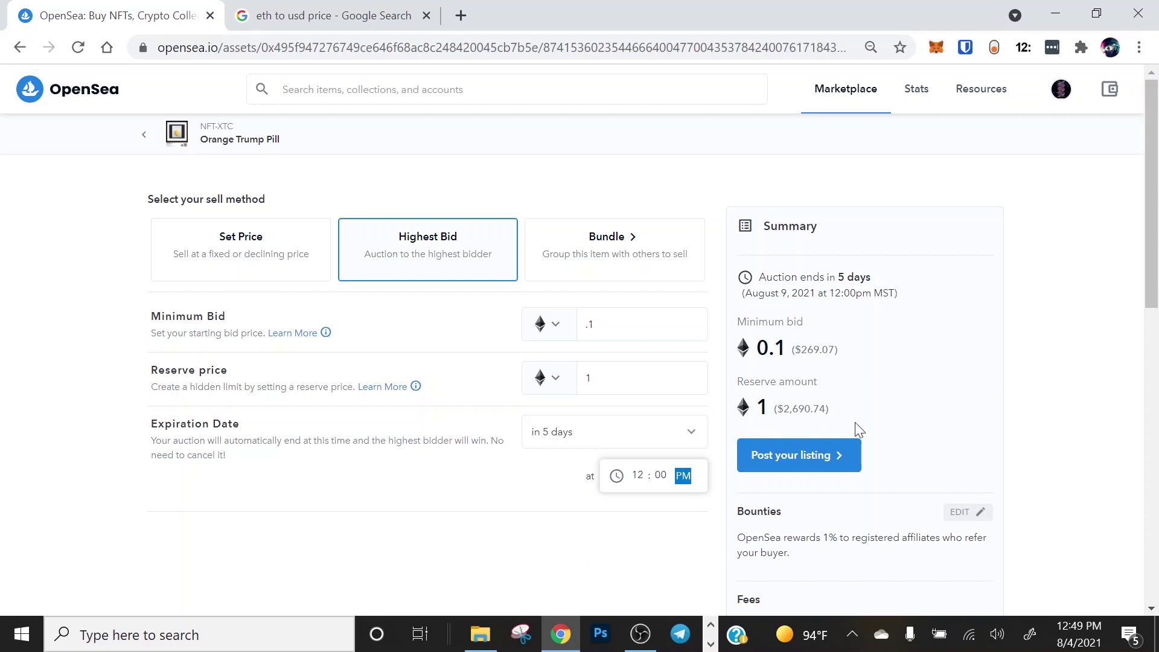
{"action": "scroll", "coordinate": [878, 444], "scroll_direction": "down", "scroll_amount": 1}
{"action": "scroll", "coordinate": [748, 271], "scroll_direction": "down", "scroll_amount": 1}
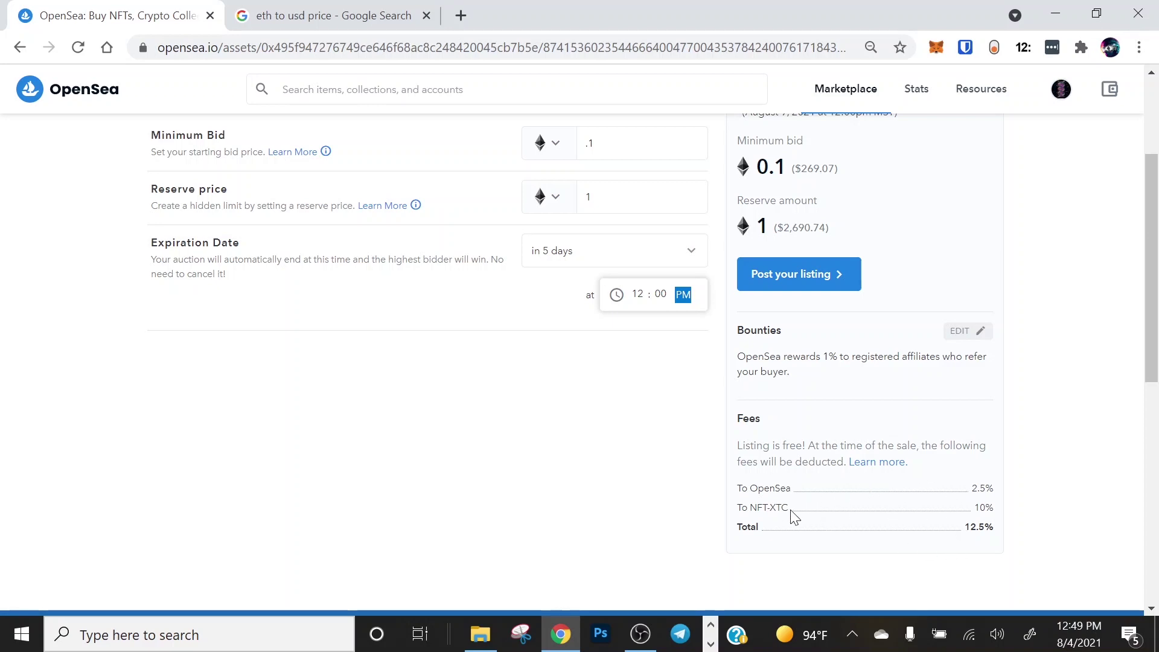
{"action": "left_click_drag", "start_coordinate": [971, 508], "coordinate": [994, 507]}
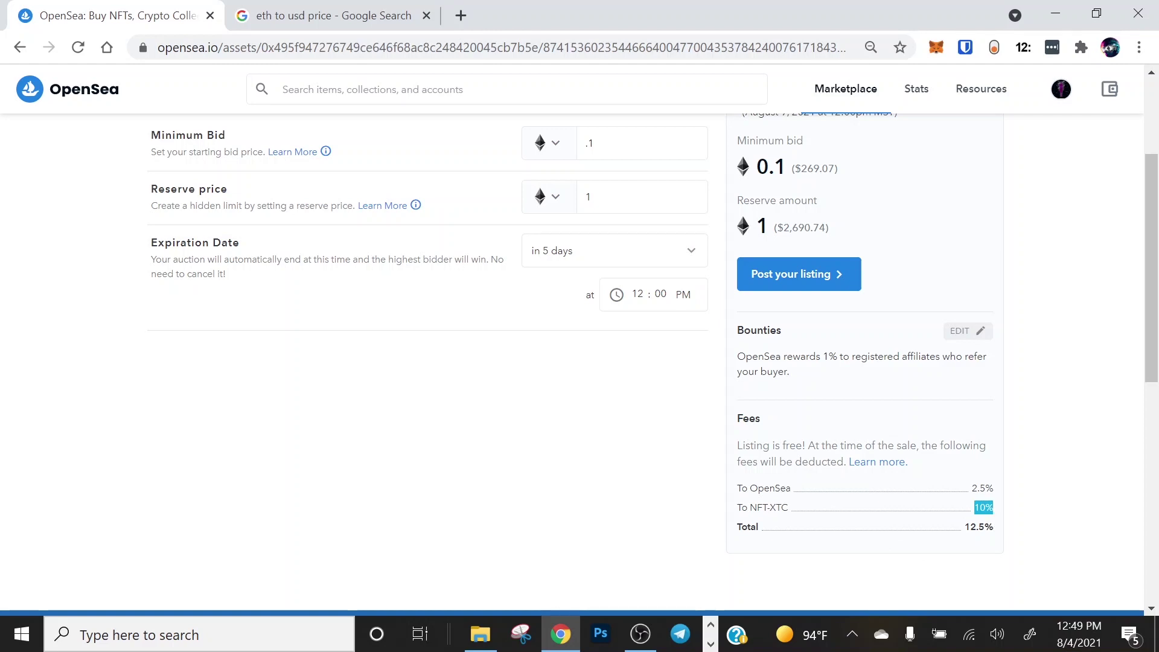
{"action": "left_click", "coordinate": [712, 508]}
{"action": "scroll", "coordinate": [790, 294], "scroll_direction": "up", "scroll_amount": 2}
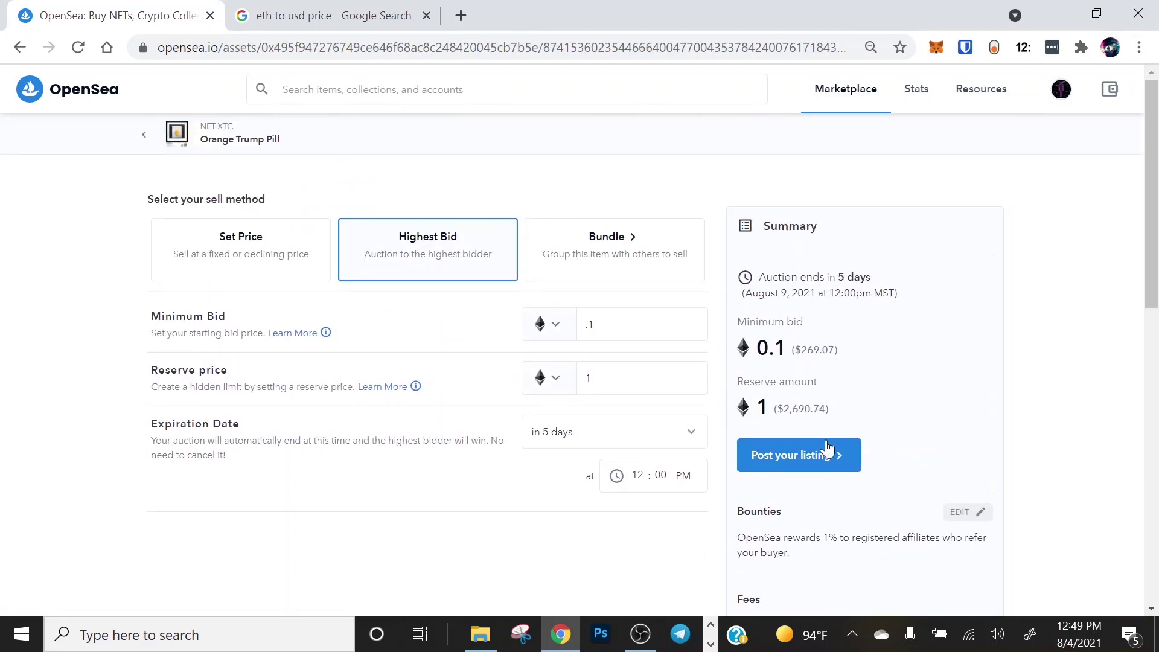
Post the auction listing and approve the MetaMask signature request.
{"action": "left_click", "coordinate": [819, 466]}
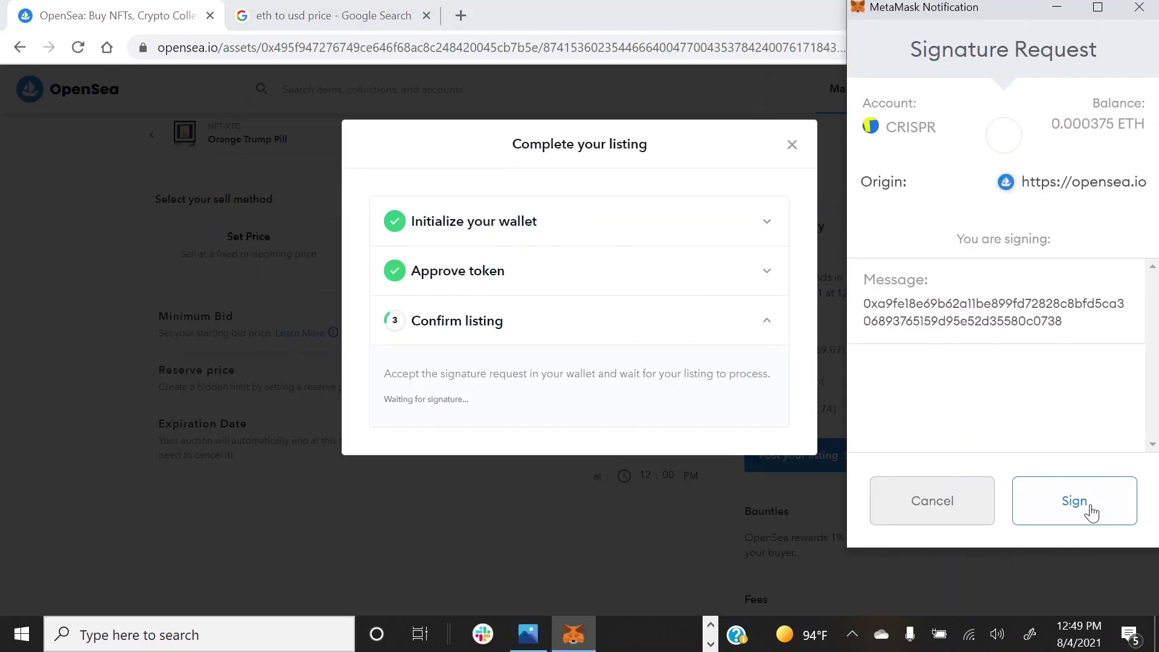
{"action": "left_click", "coordinate": [1075, 501]}
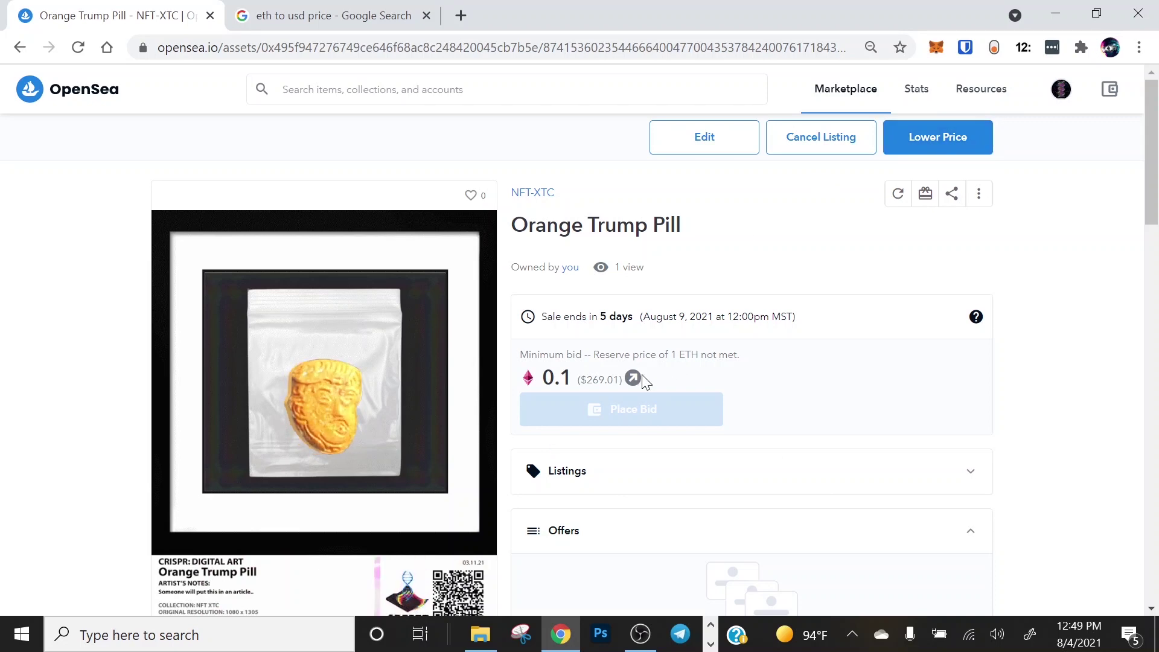
{"action": "scroll", "coordinate": [906, 550], "scroll_direction": "down", "scroll_amount": 2}
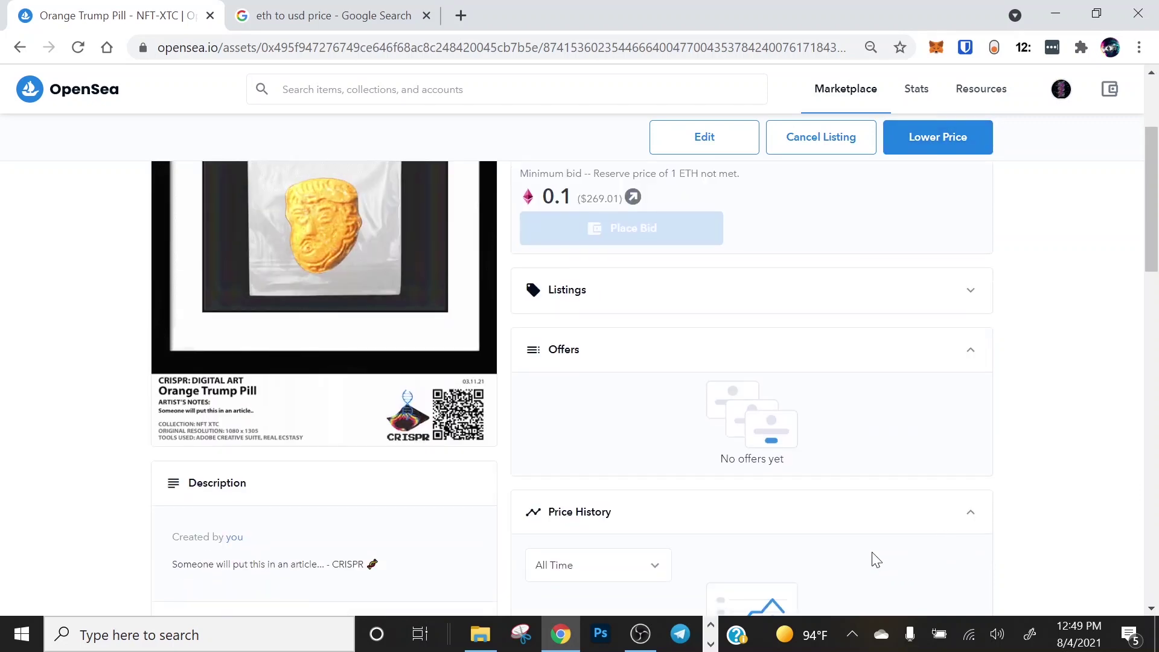
{"action": "scroll", "coordinate": [877, 556], "scroll_direction": "down", "scroll_amount": 3}
{"action": "scroll", "coordinate": [879, 556], "scroll_direction": "up", "scroll_amount": 5}
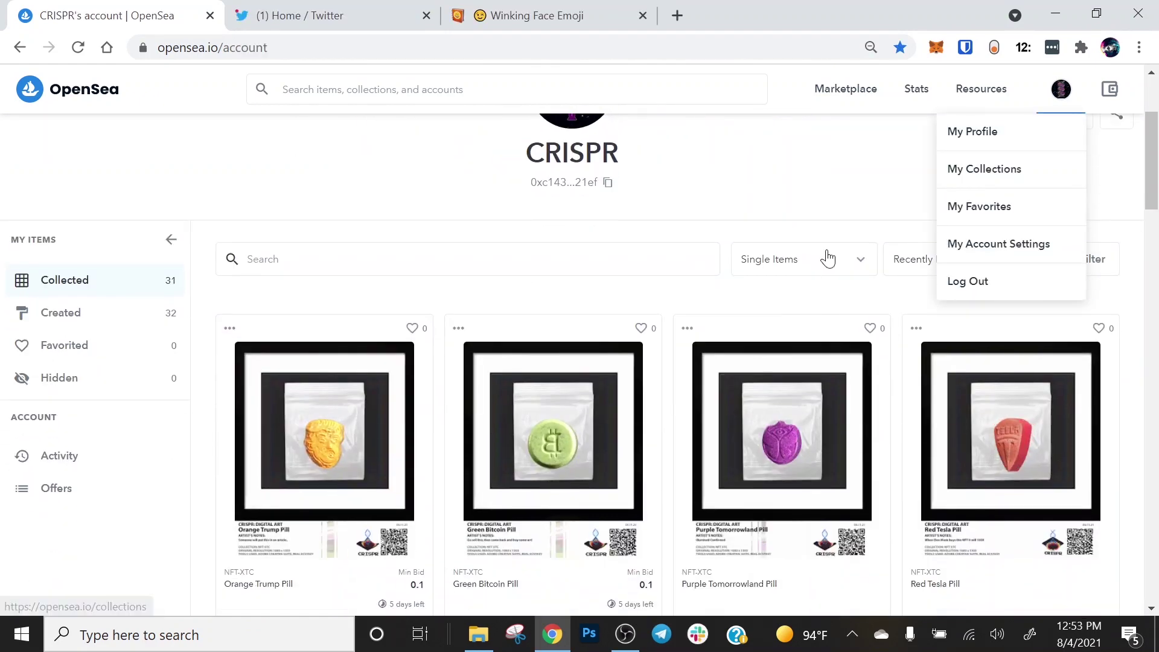
{"action": "scroll", "coordinate": [781, 292], "scroll_direction": "down", "scroll_amount": 2}
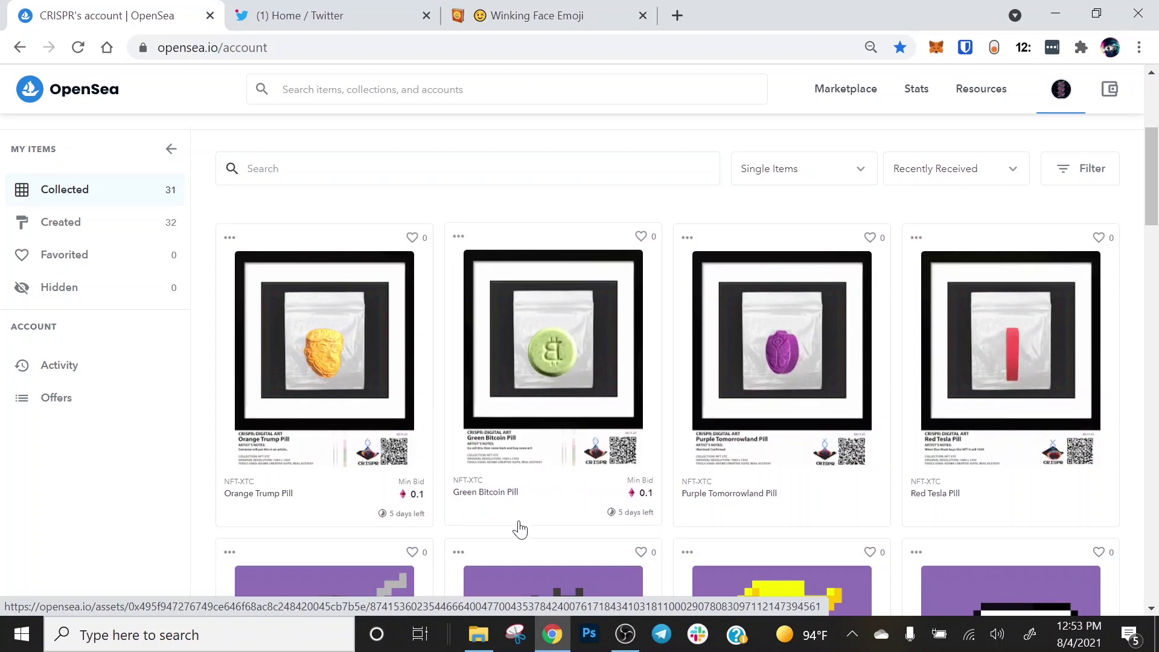
{"action": "scroll", "coordinate": [435, 493], "scroll_direction": "up", "scroll_amount": 2}
{"action": "scroll", "coordinate": [440, 507], "scroll_direction": "up", "scroll_amount": 1}
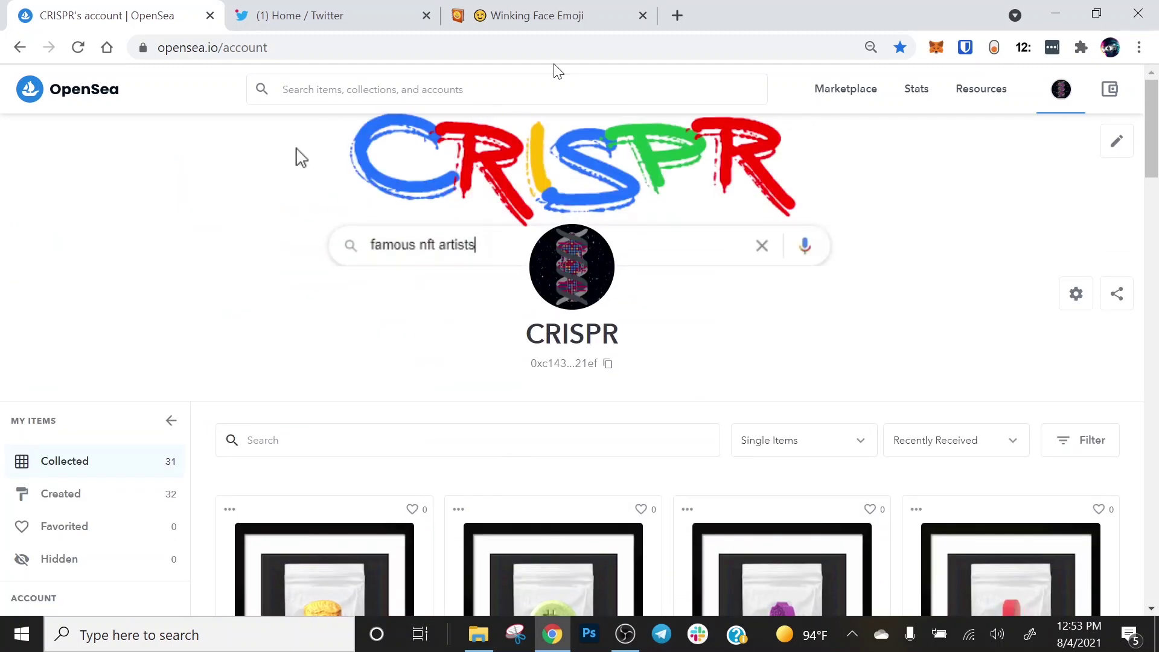
{"action": "scroll", "coordinate": [486, 344], "scroll_direction": "down", "scroll_amount": 3}
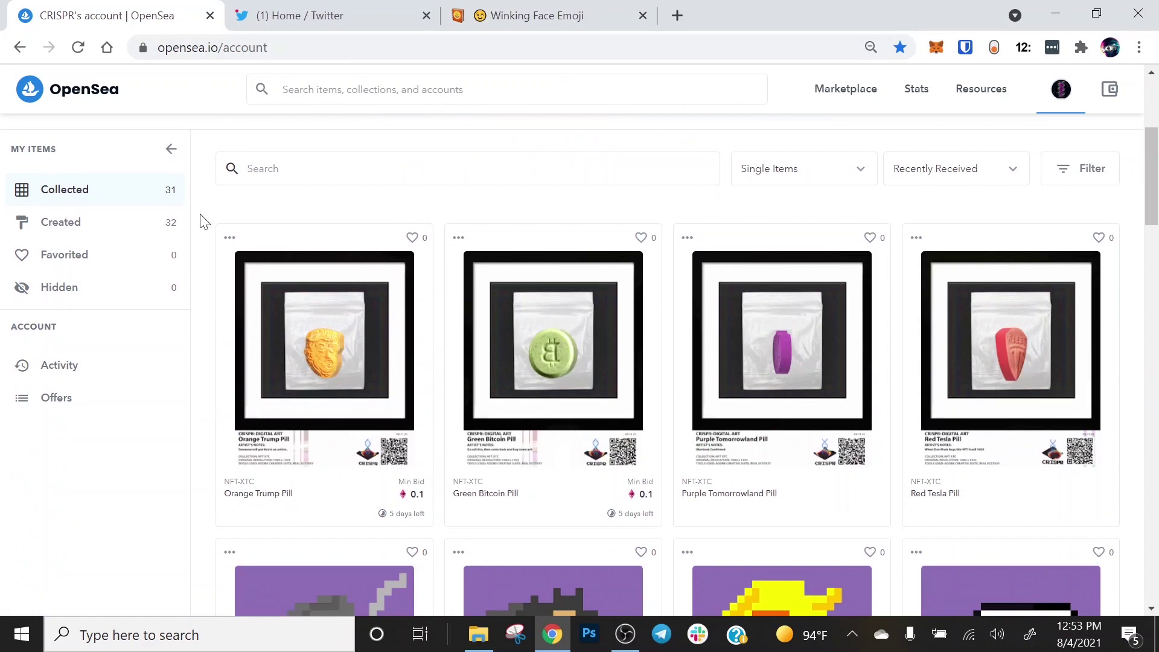
{"action": "mouse_move", "coordinate": [1060, 89]}
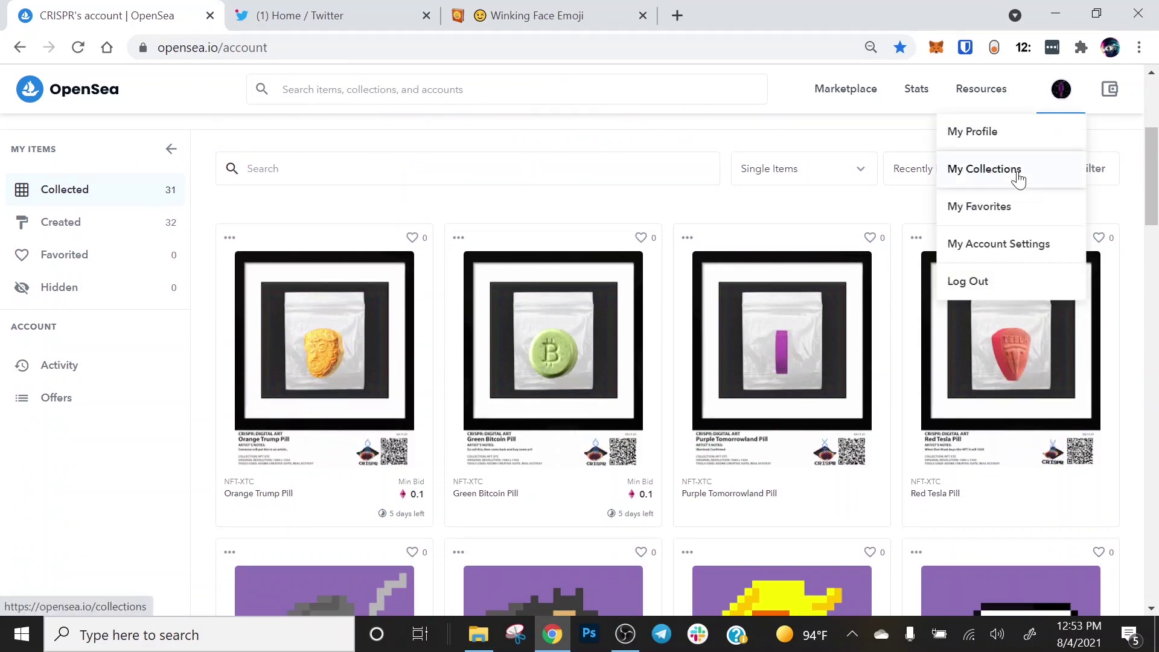
Return to My Collections: NFT-XTC with 0 items, MK ULTRA with 1, CryptoPunks with 11.
{"action": "left_click", "coordinate": [1018, 178]}
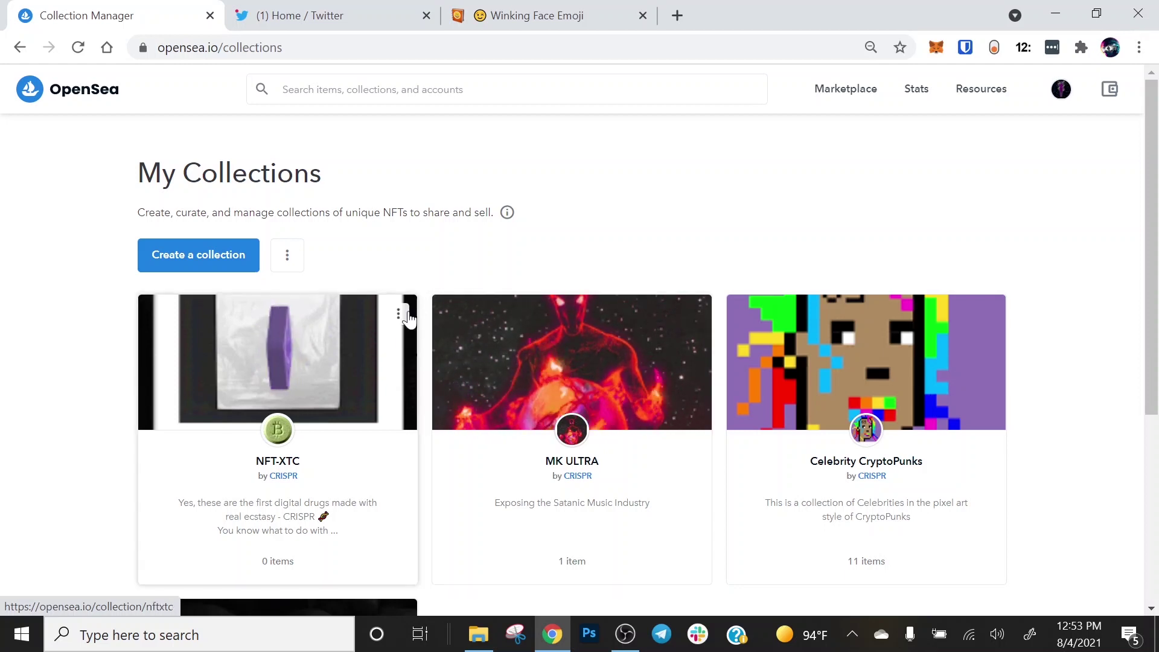
{"action": "scroll", "coordinate": [474, 370], "scroll_direction": "down", "scroll_amount": 2}
{"action": "scroll", "coordinate": [647, 501], "scroll_direction": "up", "scroll_amount": 2}
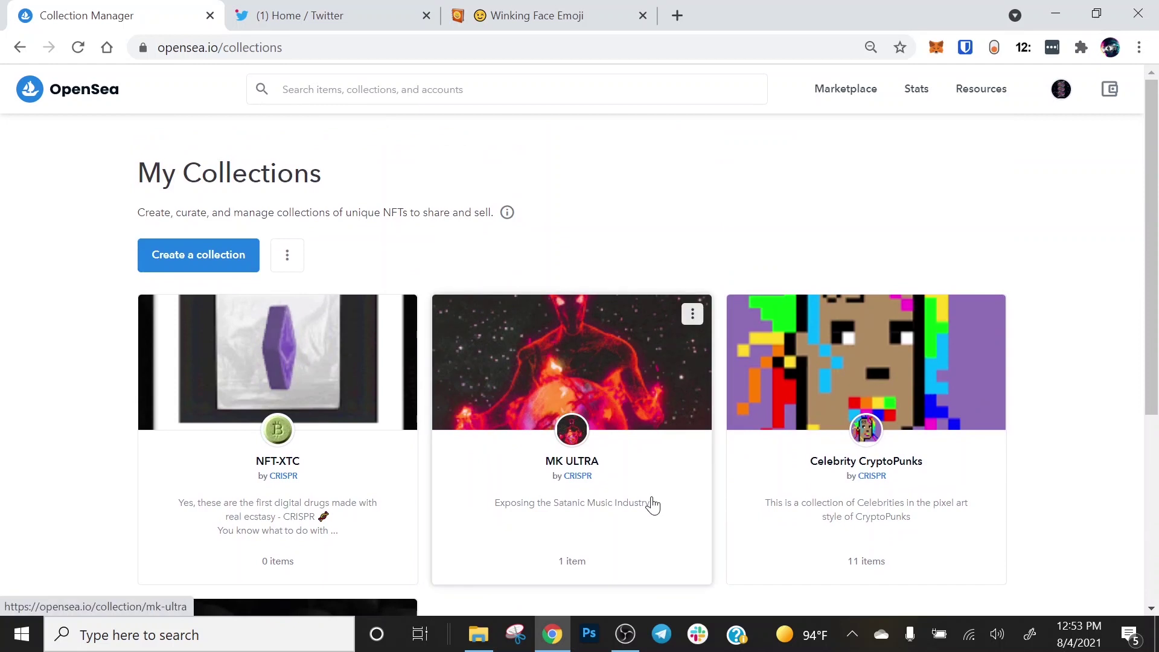